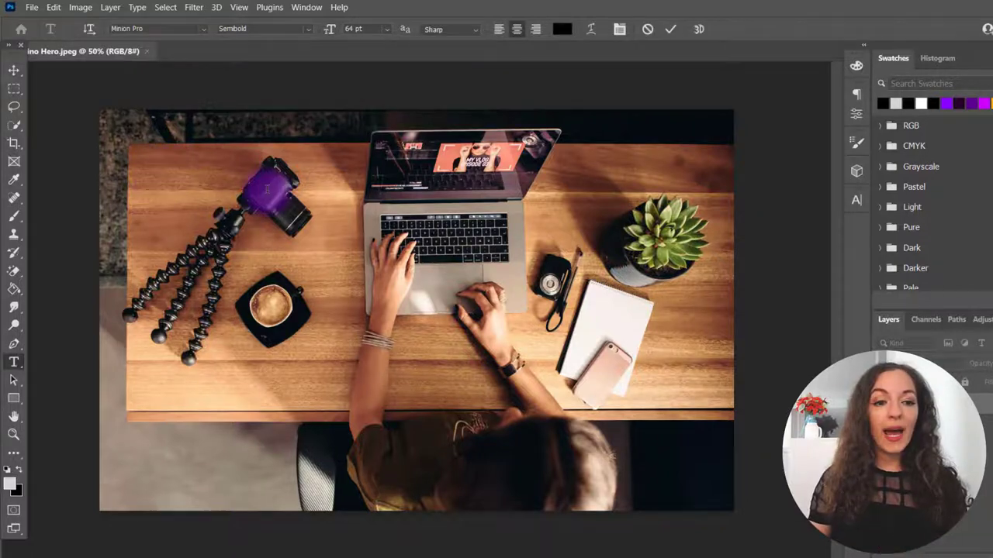
- Type the title 'how to / edit your / videos' on the photo as a new text layer
{"action": "left_click", "coordinate": [264, 190]}
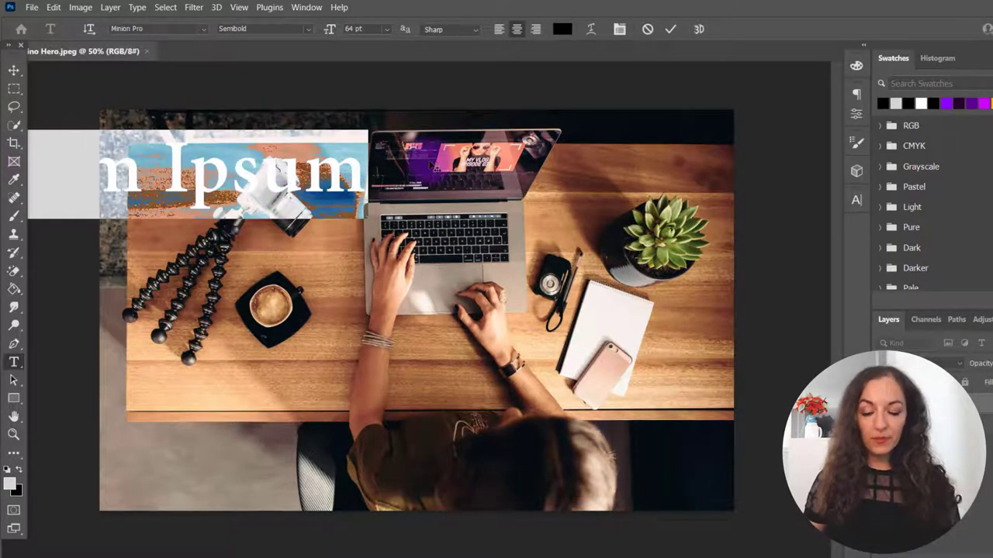
{"action": "key", "text": "ctrl+v"}
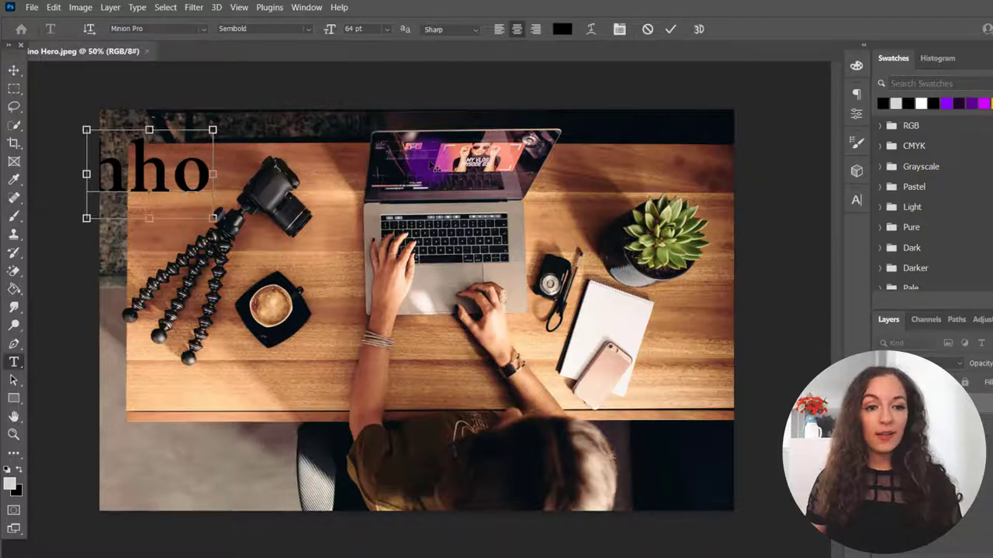
{"action": "key", "text": "ctrl+a"}
{"action": "type", "text": "how"}
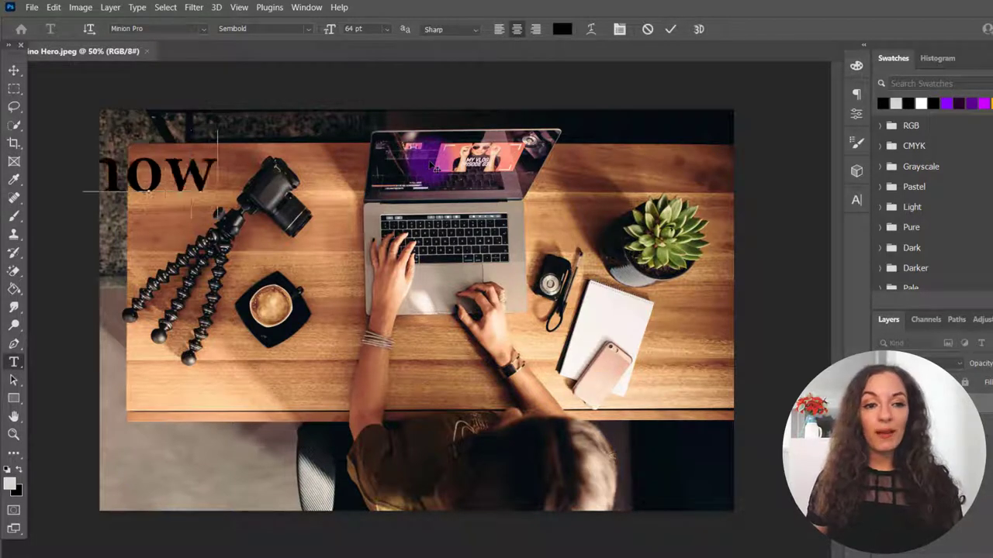
{"action": "type", "text": " to"}
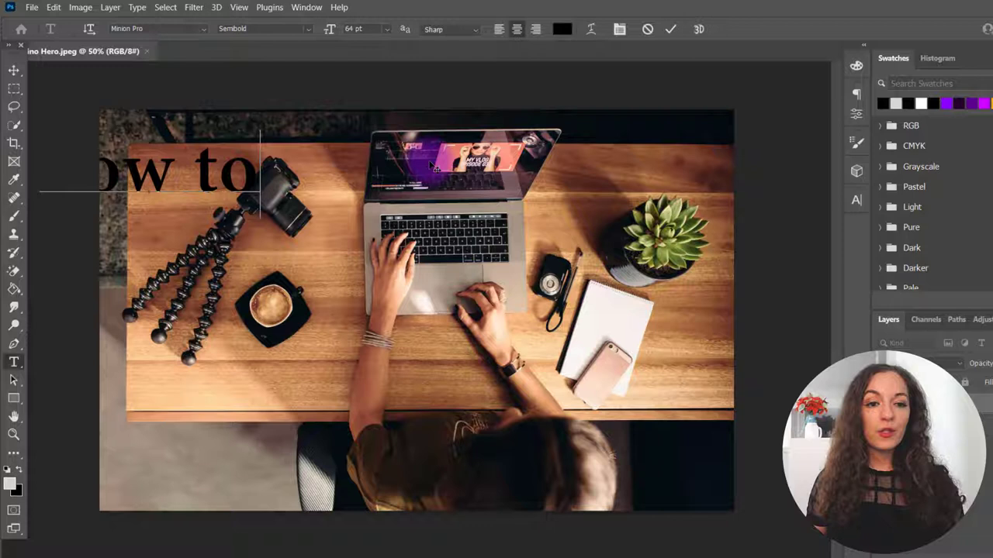
{"action": "key", "text": "Return"}
{"action": "type", "text": "de"}
{"action": "key", "text": "BackSpace"}
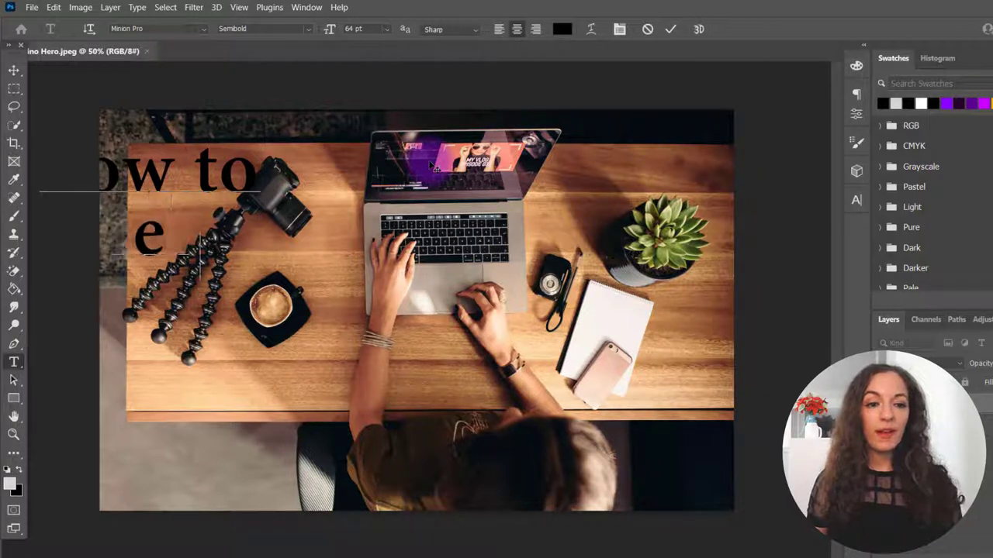
{"action": "type", "text": "dit your"}
{"action": "key", "text": "Return"}
{"action": "type", "text": "vid"}
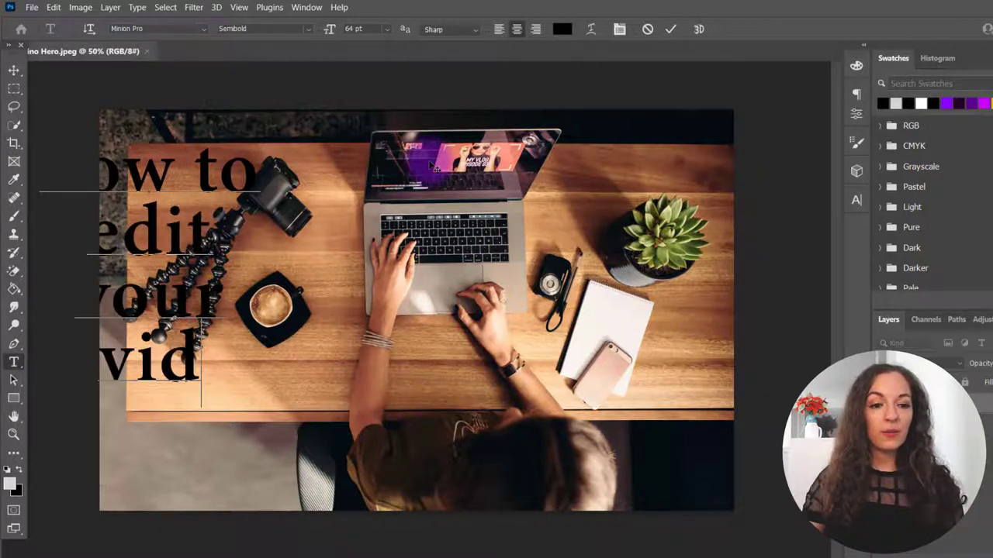
{"action": "type", "text": "eos"}
- Position the title block on the photo's left side and colour it white
{"action": "left_click", "coordinate": [14, 70]}
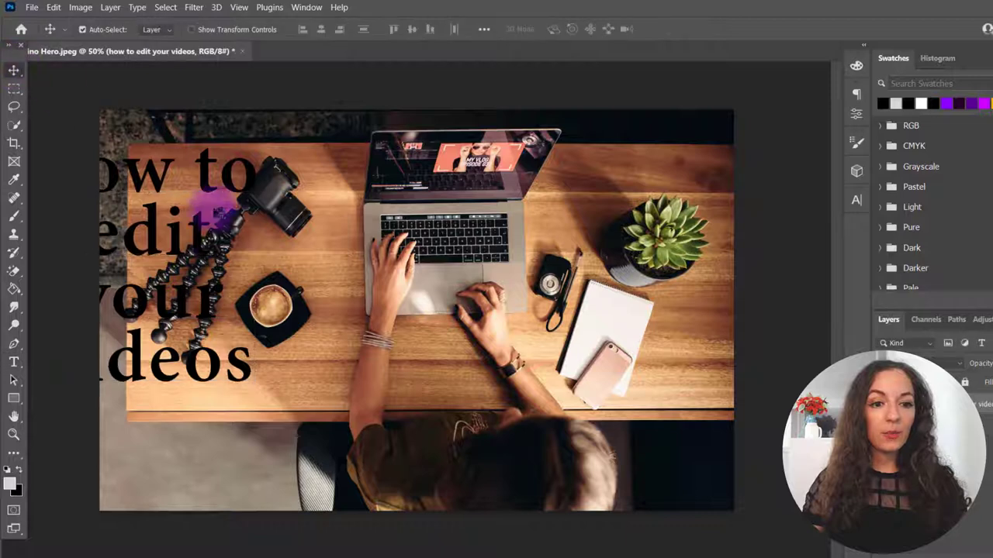
{"action": "left_click_drag", "start_coordinate": [221, 224], "coordinate": [270, 278]}
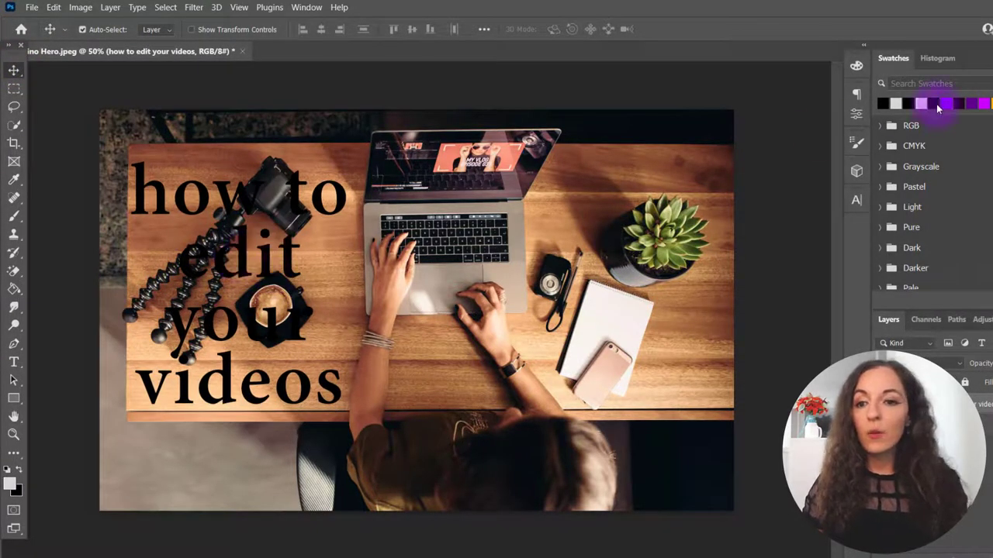
{"action": "left_click", "coordinate": [857, 199]}
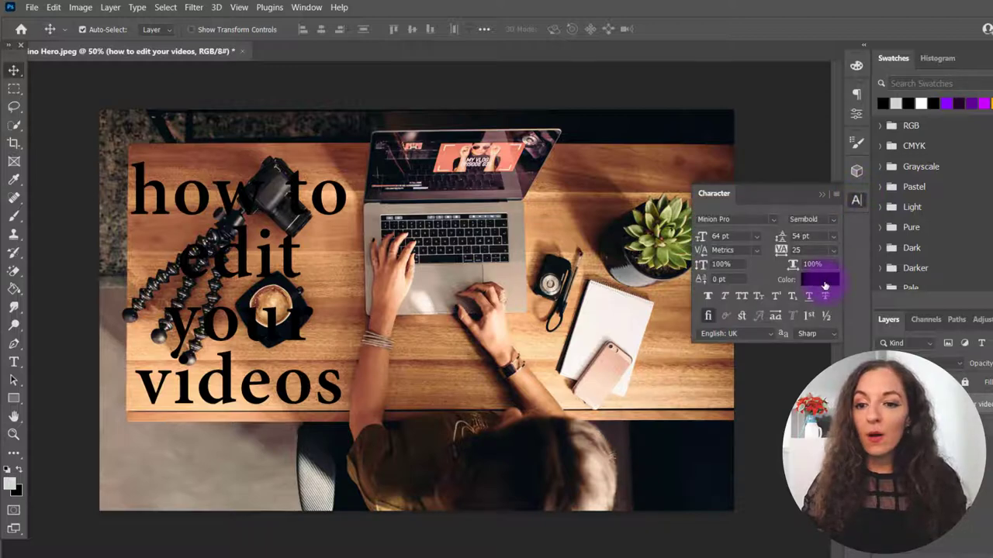
{"action": "left_click", "coordinate": [824, 285]}
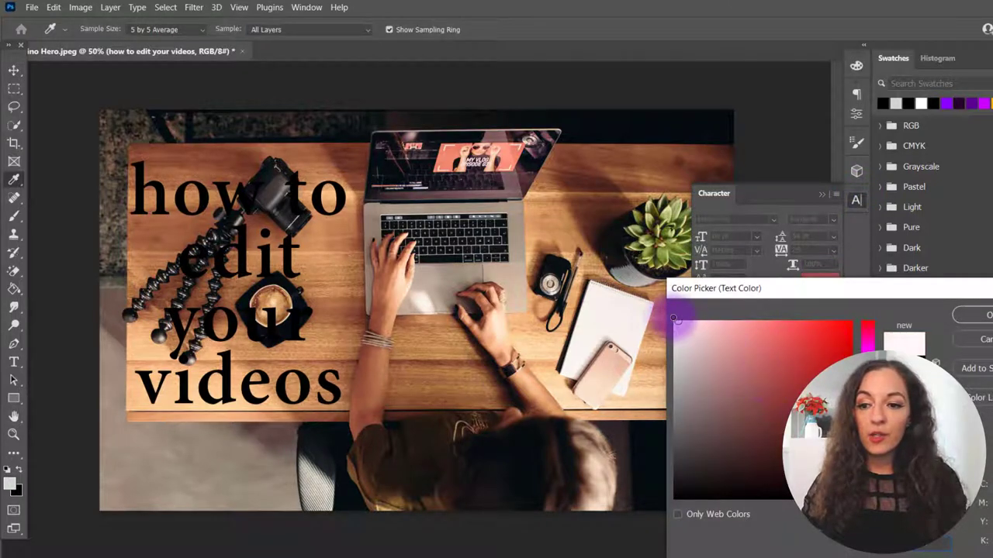
{"action": "left_click", "coordinate": [674, 321]}
{"action": "left_click", "coordinate": [975, 313]}
{"action": "key", "text": "v"}
{"action": "mouse_move", "coordinate": [244, 261]}
{"action": "left_mouse_down"}
{"action": "mouse_move", "coordinate": [233, 277]}
{"action": "mouse_move", "coordinate": [226, 255]}
{"action": "mouse_move", "coordinate": [237, 250]}
{"action": "left_mouse_up"}
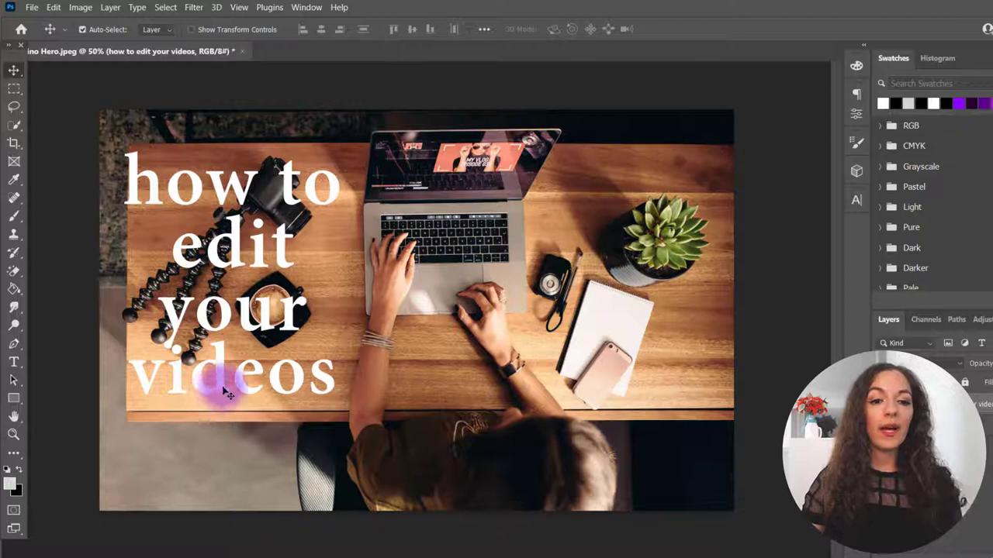
{"action": "left_click_drag", "start_coordinate": [221, 381], "coordinate": [221, 381]}
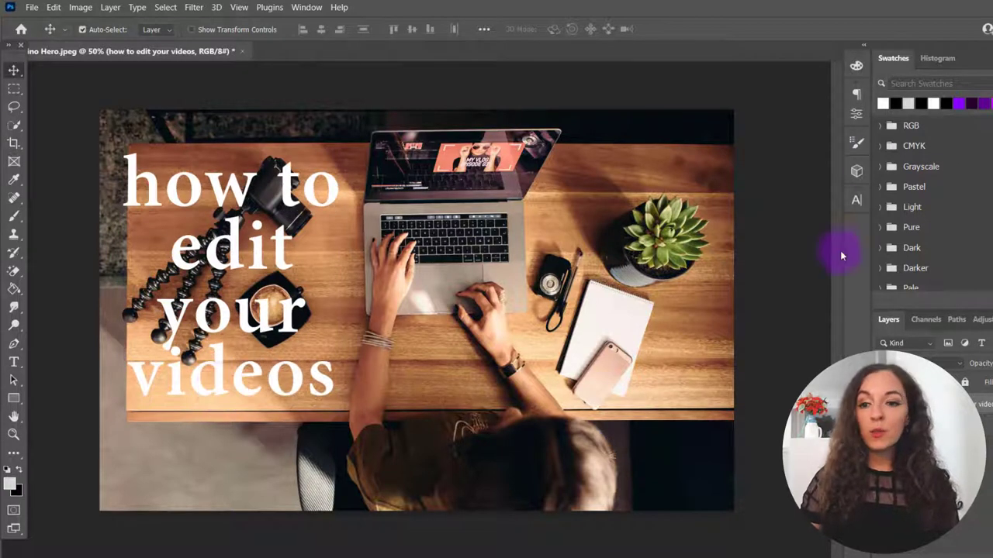
- Give the title All Caps, -25 tracking and Faux Bold, moving it slightly lower
{"action": "left_click", "coordinate": [857, 201]}
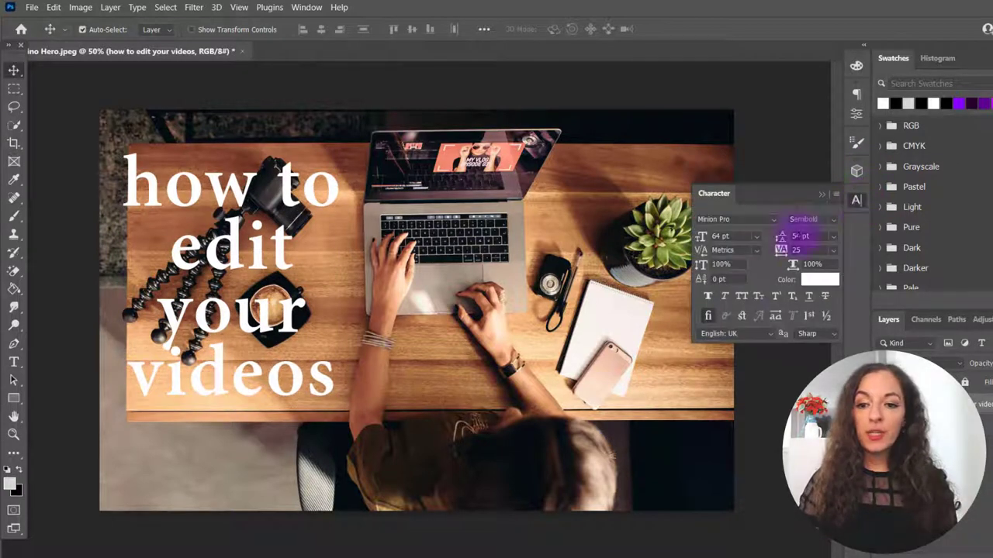
{"action": "left_click", "coordinate": [739, 296]}
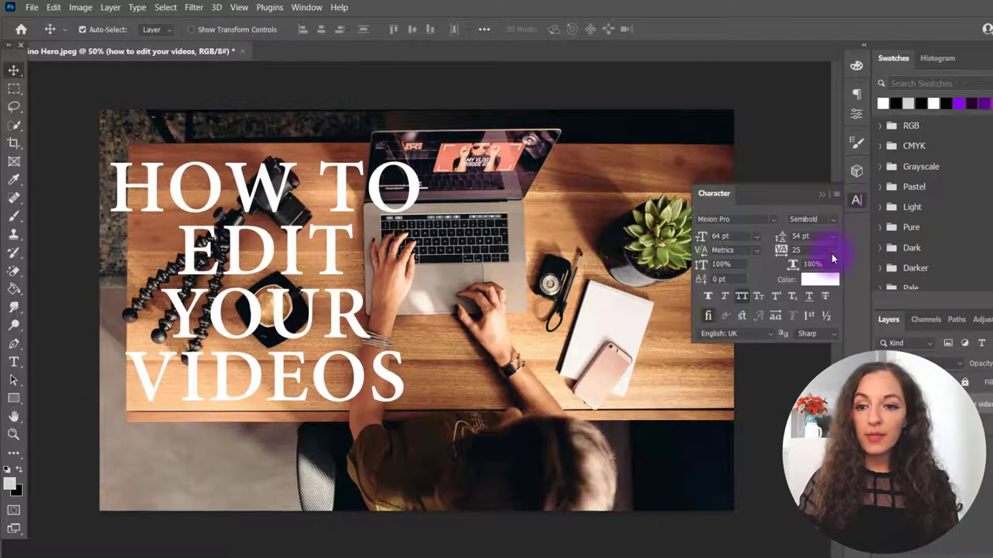
{"action": "left_click", "coordinate": [833, 251]}
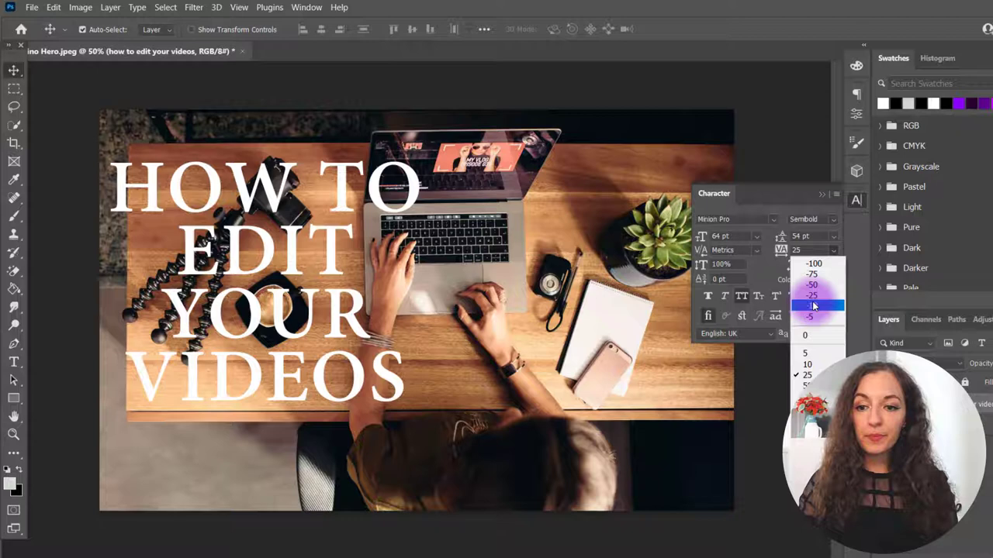
{"action": "left_click", "coordinate": [812, 304]}
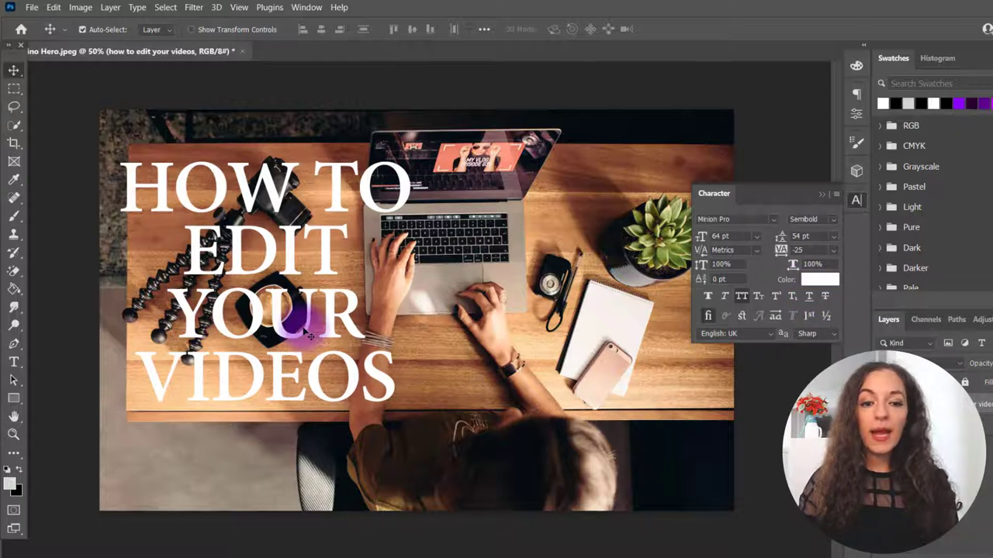
{"action": "left_click_drag", "start_coordinate": [309, 335], "coordinate": [306, 368]}
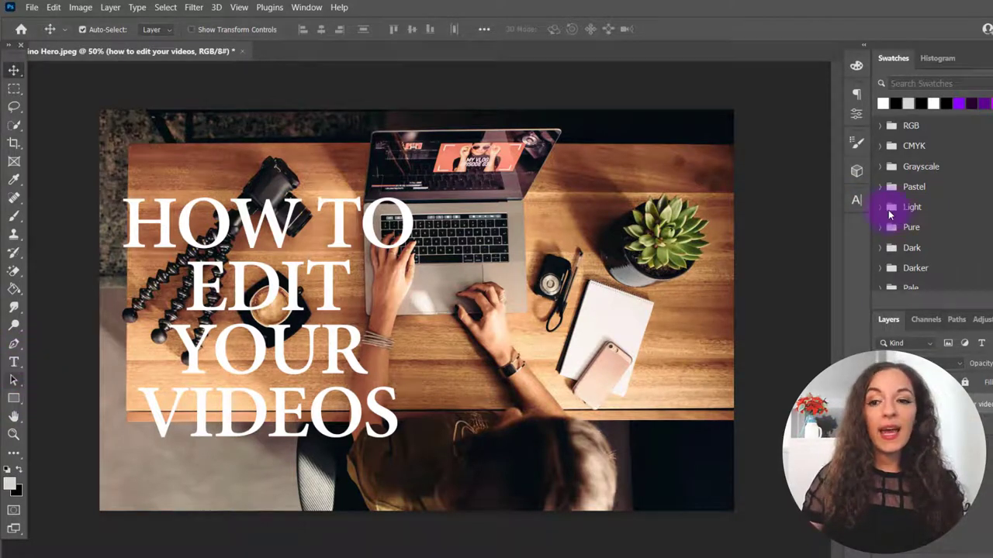
{"action": "left_click", "coordinate": [856, 201]}
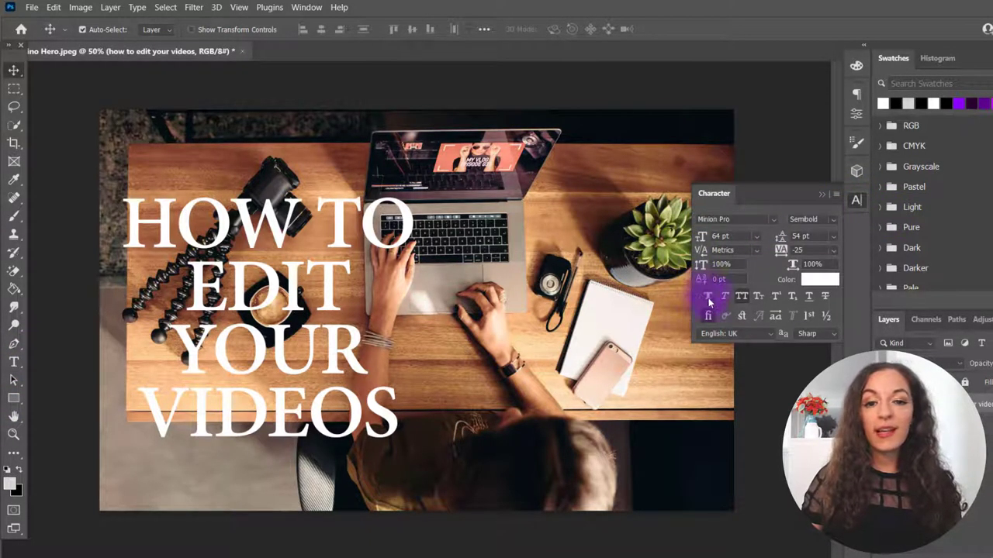
{"action": "left_click", "coordinate": [708, 297]}
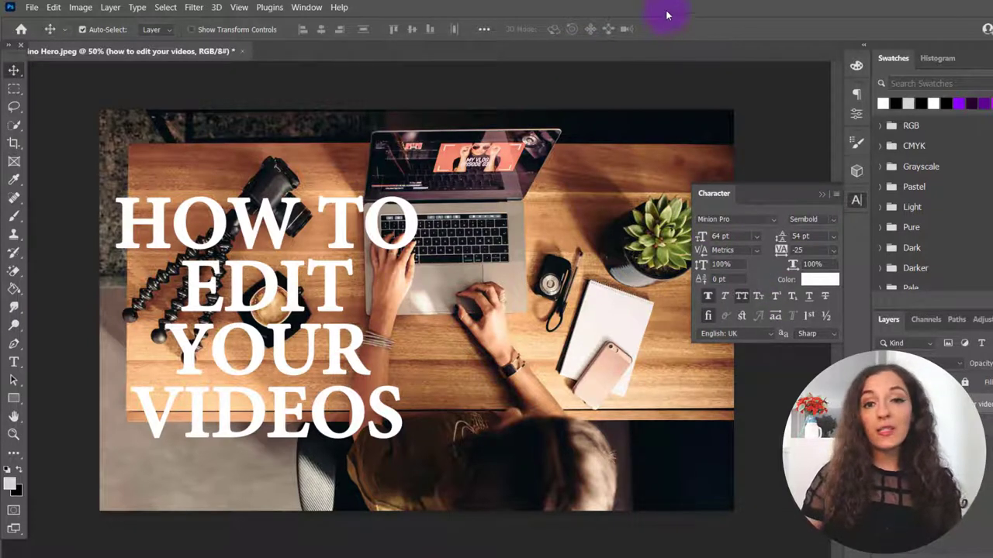
- Pick the Rectangle tool with the default black fill colour
{"action": "right_click", "coordinate": [14, 399]}
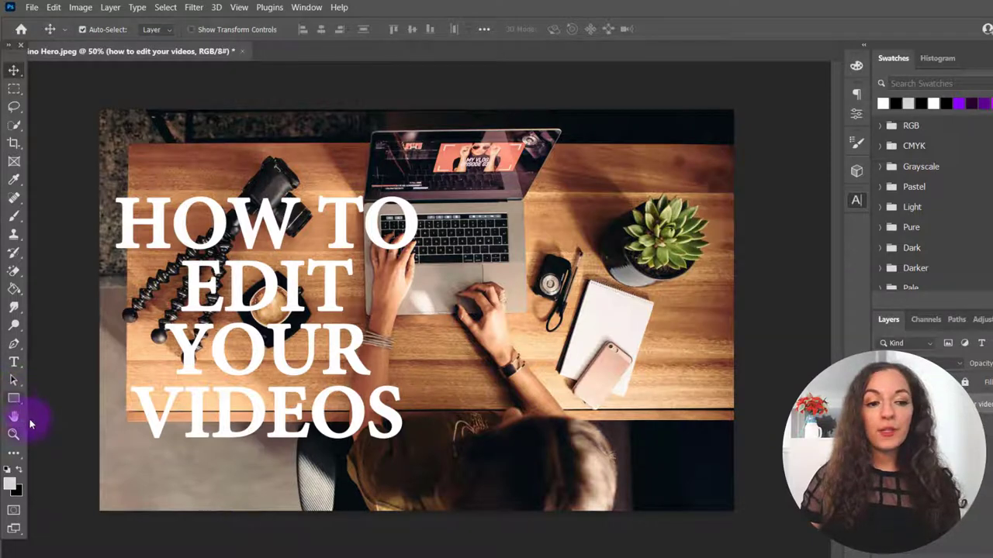
{"action": "left_click", "coordinate": [39, 470]}
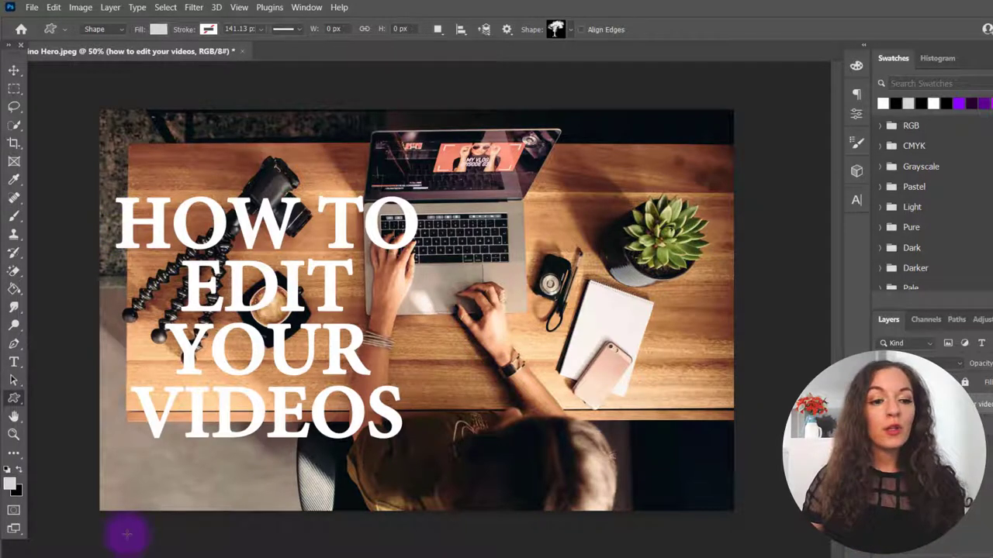
{"action": "left_click", "coordinate": [20, 472]}
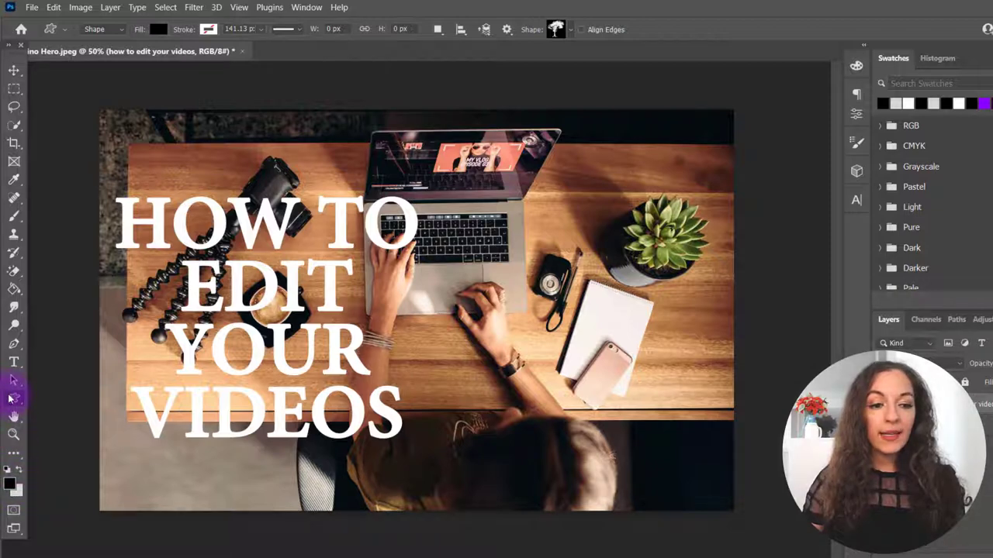
{"action": "key", "text": "shift+u"}
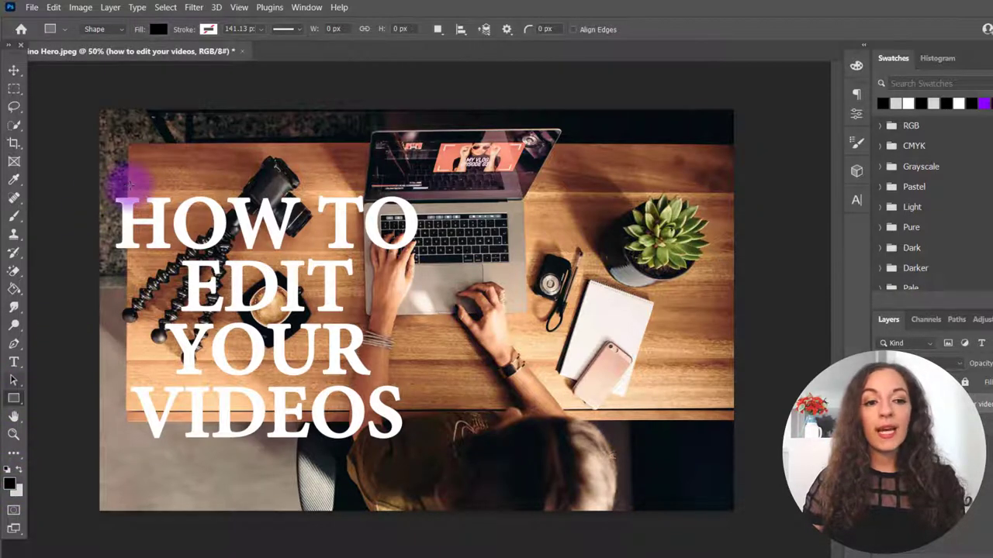
- Draw black rectangles over the HOW TO, EDIT, YOUR and VIDEOS lines
{"action": "left_click_drag", "start_coordinate": [101, 187], "coordinate": [425, 253]}
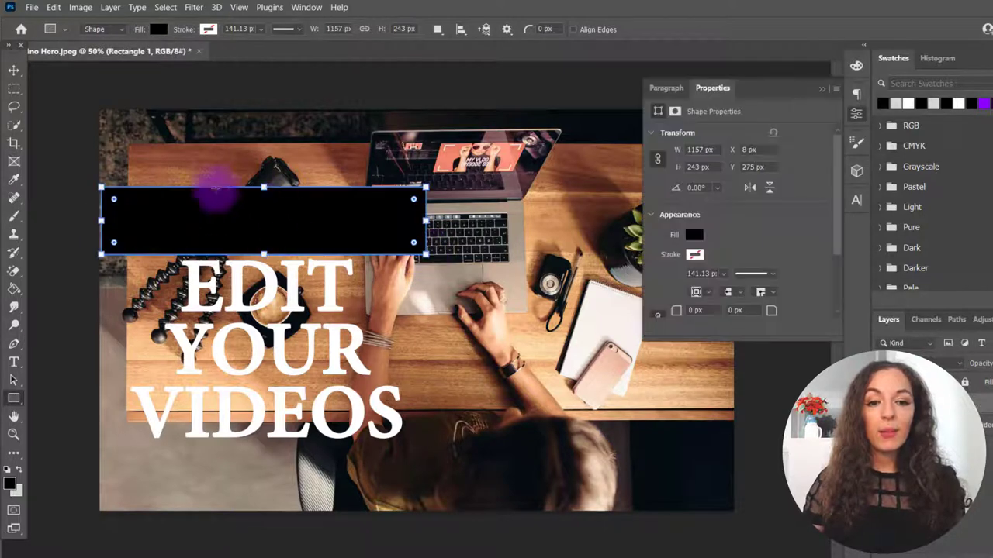
{"action": "left_click", "coordinate": [823, 88]}
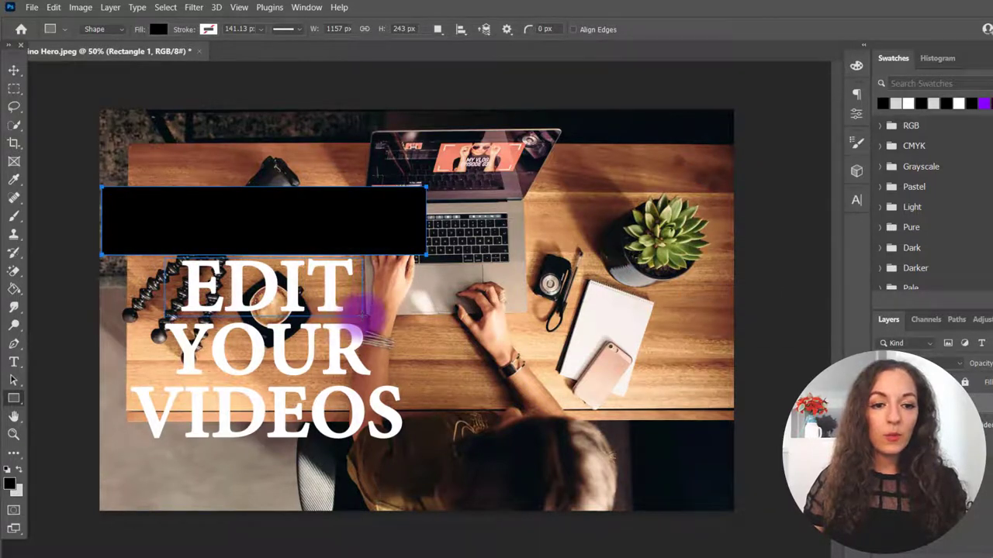
{"action": "left_click_drag", "start_coordinate": [362, 258], "coordinate": [164, 317]}
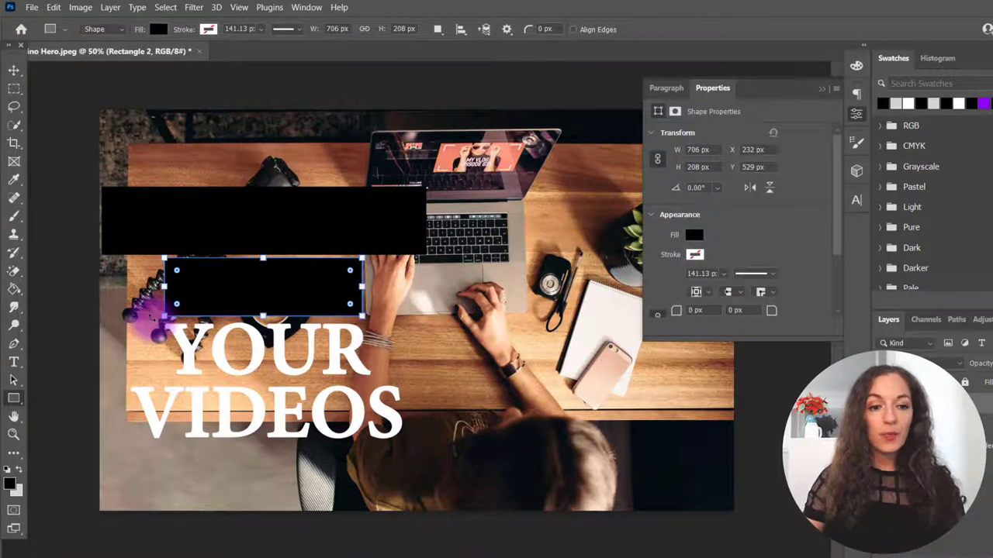
{"action": "left_click", "coordinate": [14, 397]}
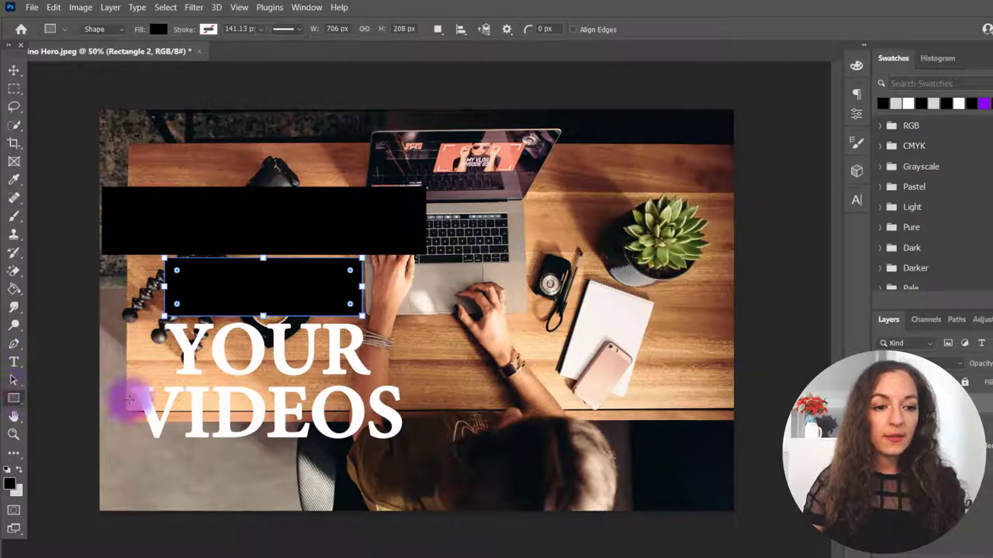
{"action": "left_click_drag", "start_coordinate": [122, 382], "coordinate": [419, 444]}
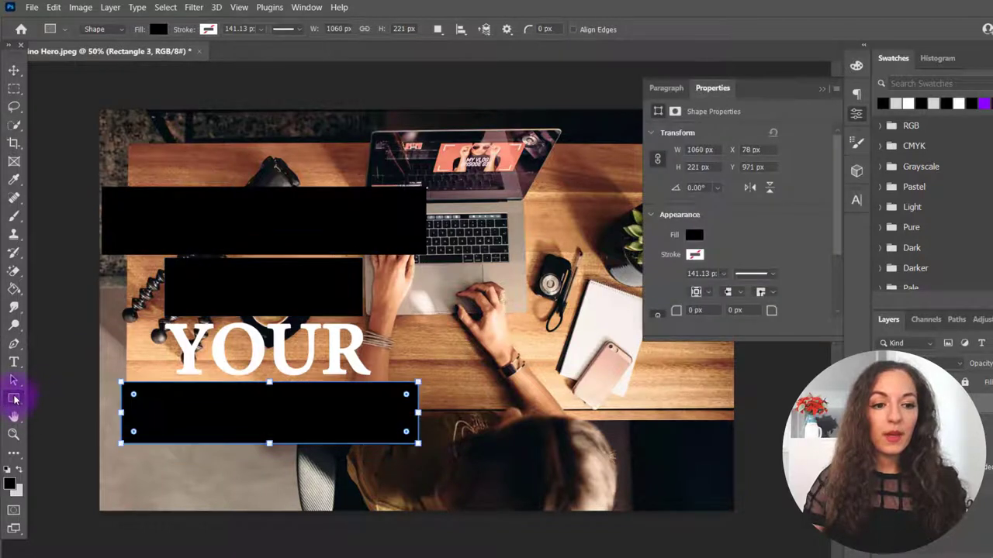
{"action": "left_click_drag", "start_coordinate": [152, 321], "coordinate": [386, 380]}
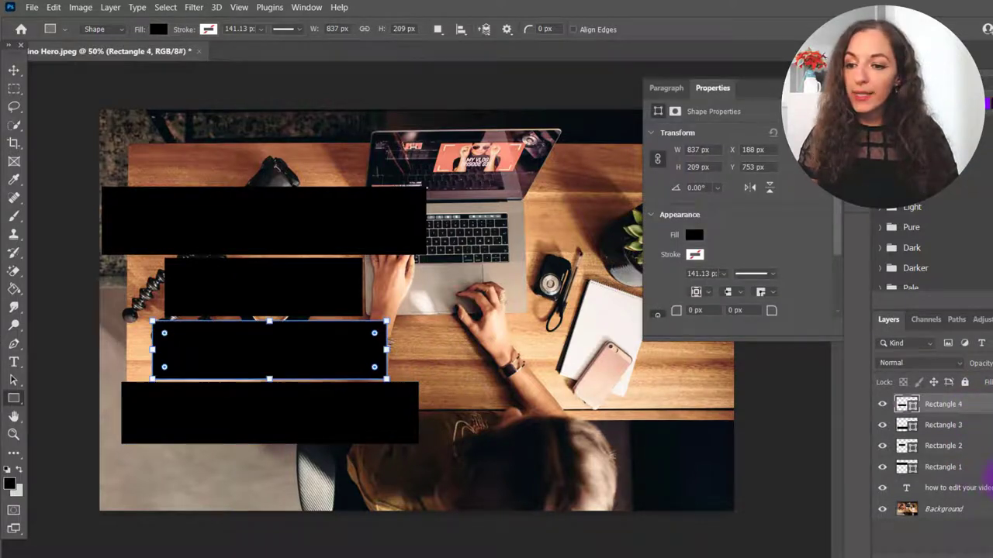
- Move the four rectangle layers below the title text layer
{"action": "left_click", "coordinate": [942, 467]}
{"action": "left_click", "coordinate": [942, 404], "text": "shift"}
{"action": "left_click_drag", "start_coordinate": [942, 404], "coordinate": [942, 518]}
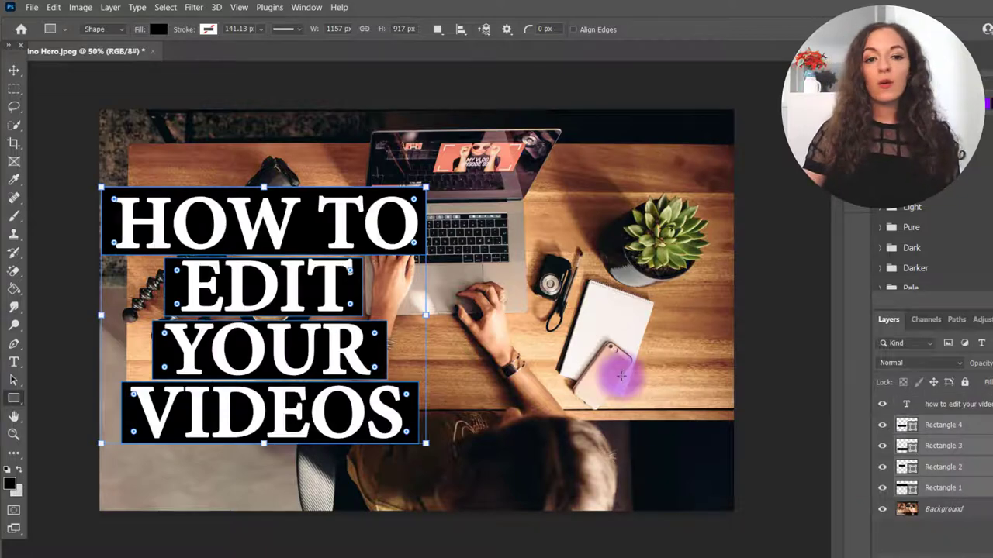
{"action": "left_click", "coordinate": [966, 513]}
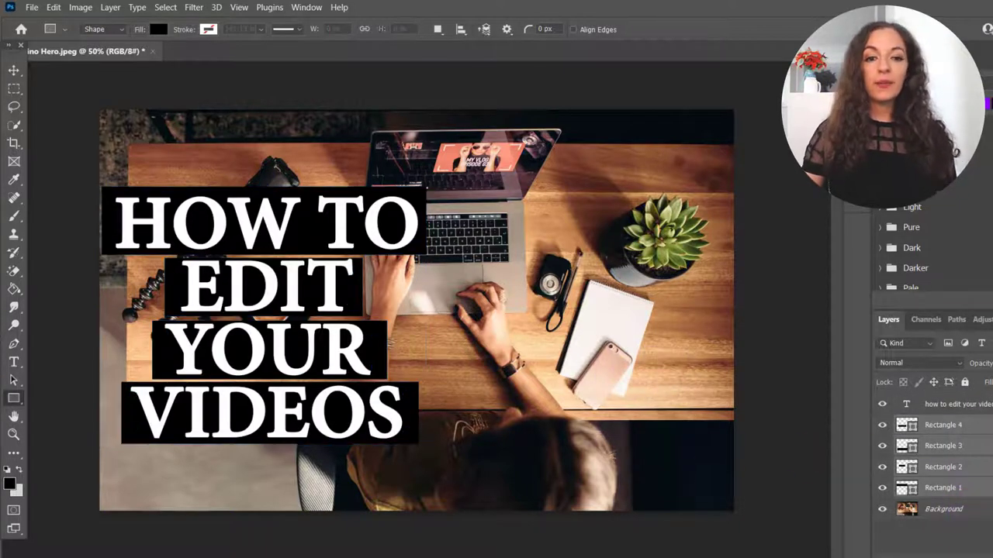
{"action": "key", "text": "ctrl+minus"}
{"action": "key", "text": "ctrl+minus"}
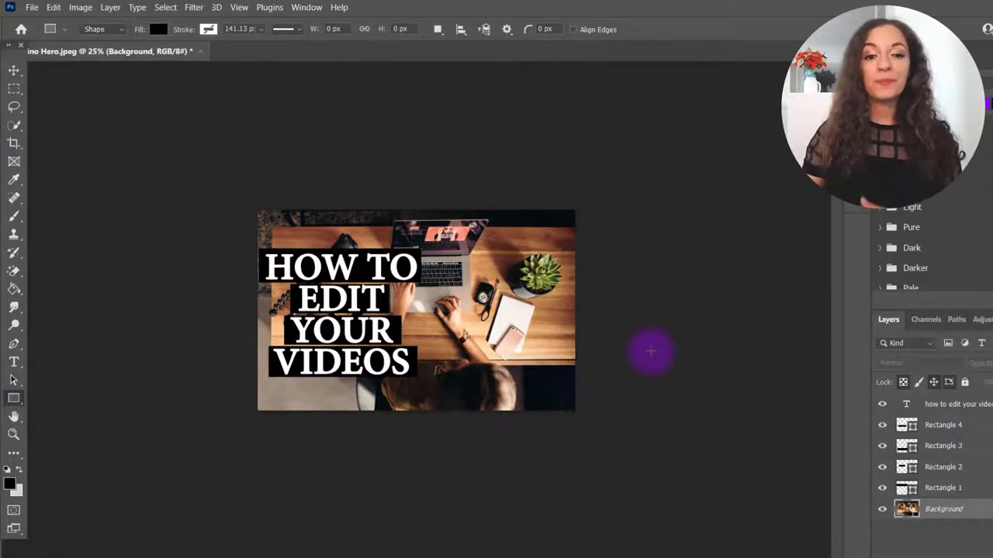
{"action": "left_click_drag", "start_coordinate": [881, 425], "coordinate": [883, 504]}
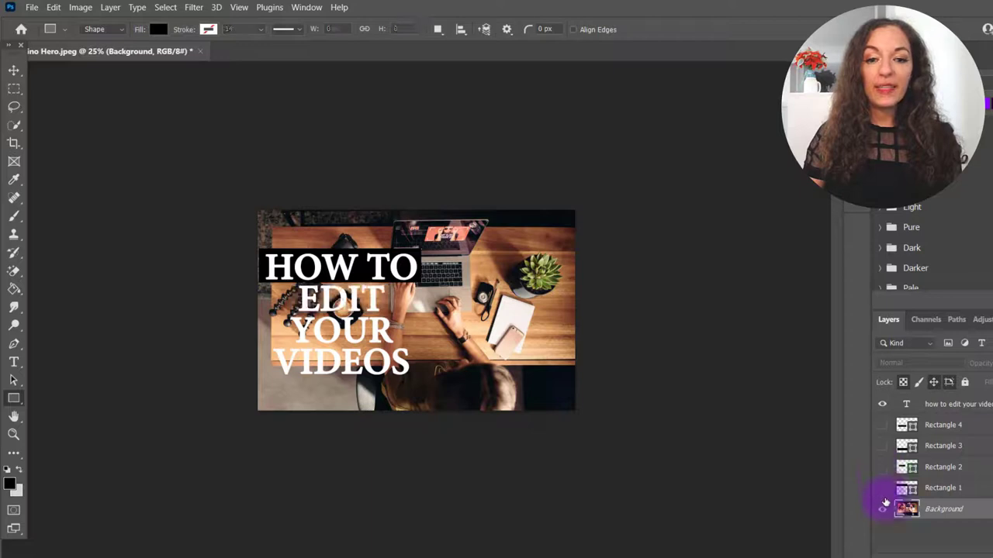
{"action": "left_click", "coordinate": [883, 489]}
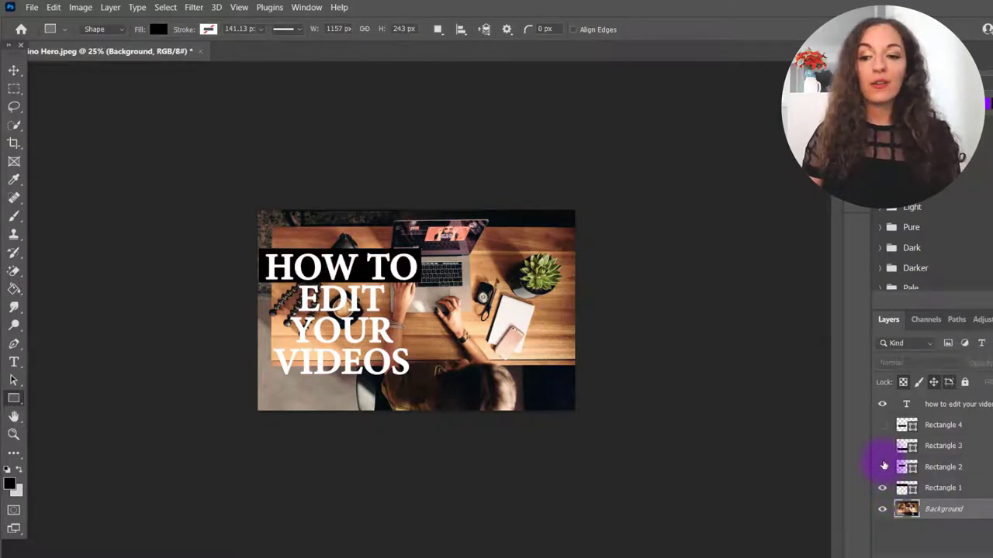
{"action": "left_click_drag", "start_coordinate": [887, 451], "coordinate": [882, 421]}
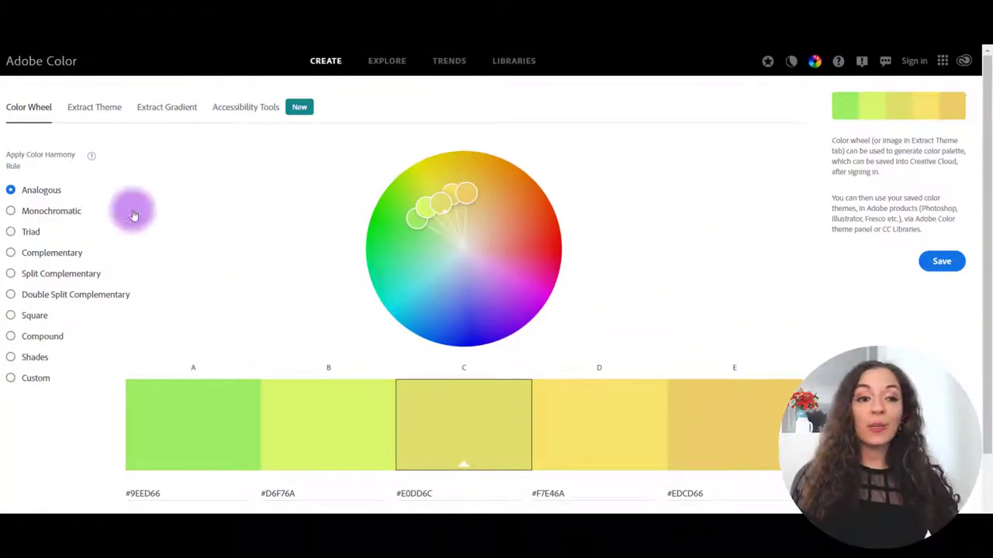
- Apply the Complementary rule and shift the wheel hues and saturation
{"action": "left_click", "coordinate": [46, 259]}
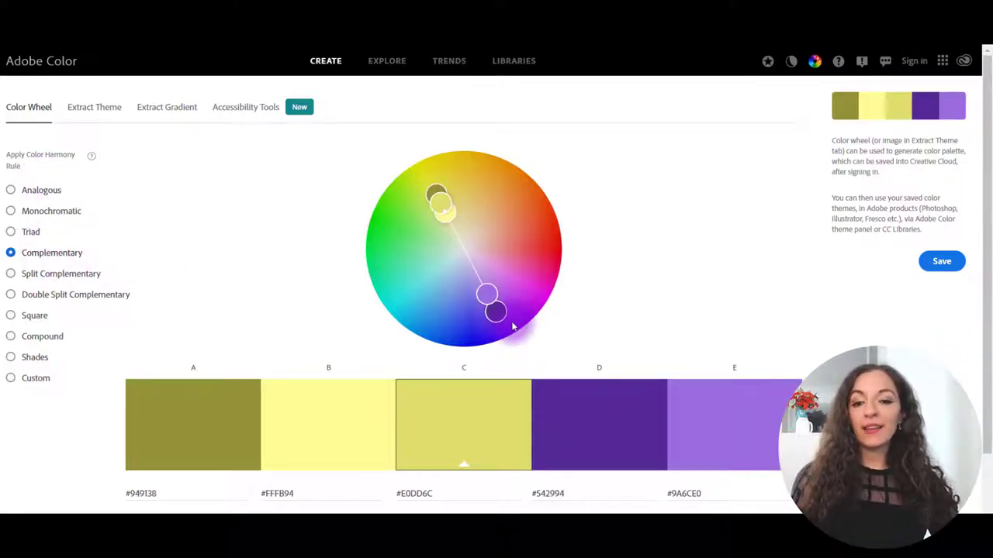
{"action": "mouse_move", "coordinate": [498, 311]}
{"action": "left_mouse_down"}
{"action": "mouse_move", "coordinate": [400, 305]}
{"action": "mouse_move", "coordinate": [416, 290]}
{"action": "mouse_move", "coordinate": [406, 303]}
{"action": "left_mouse_up"}
{"action": "mouse_move", "coordinate": [501, 215]}
{"action": "left_mouse_down"}
{"action": "mouse_move", "coordinate": [538, 199]}
{"action": "mouse_move", "coordinate": [511, 218]}
{"action": "mouse_move", "coordinate": [522, 213]}
{"action": "mouse_move", "coordinate": [523, 228]}
{"action": "left_mouse_up"}
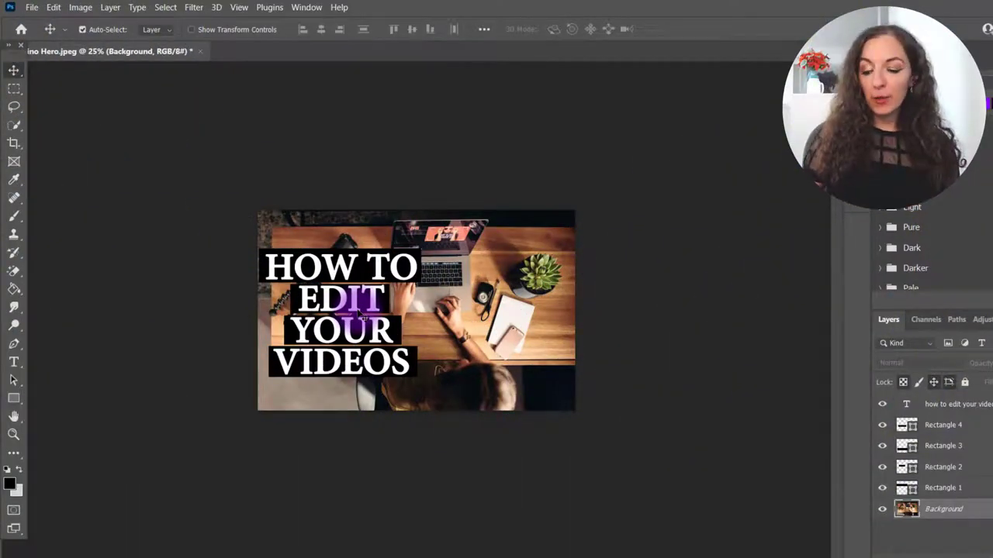
- Hide Rectangles 1–4 and draw a black rectangle over the photo's left half
{"action": "key", "text": "ctrl+="}
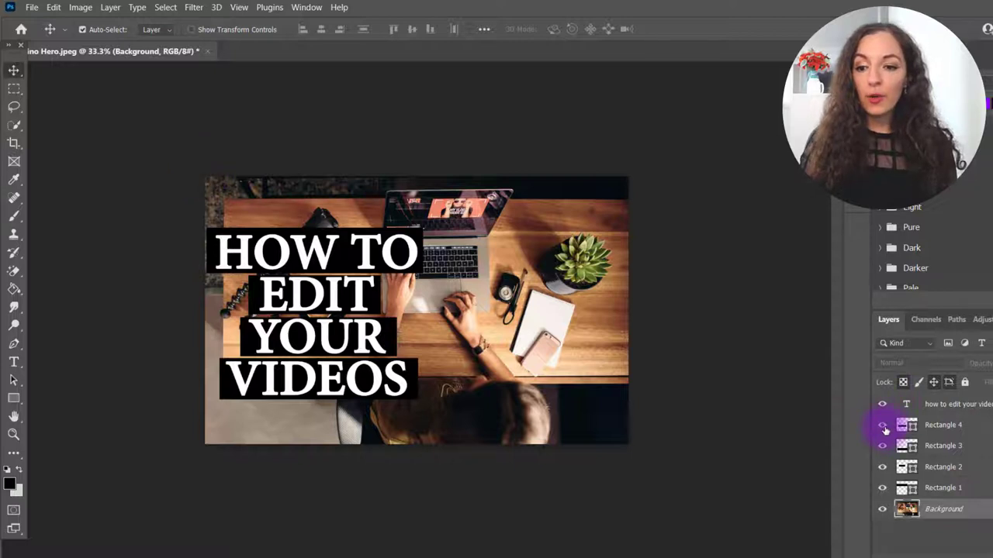
{"action": "left_click_drag", "start_coordinate": [885, 429], "coordinate": [887, 497]}
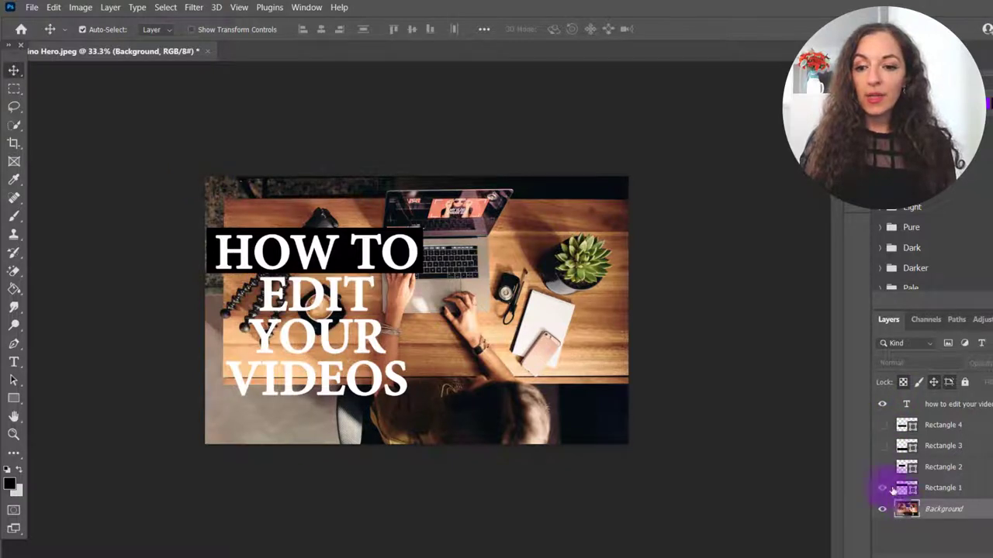
{"action": "left_click", "coordinate": [14, 397]}
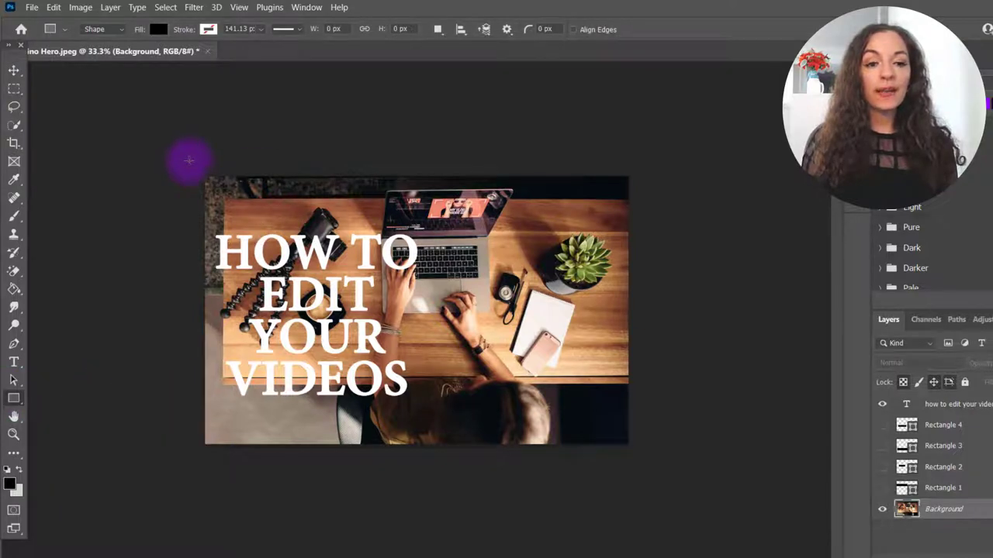
{"action": "left_click_drag", "start_coordinate": [188, 161], "coordinate": [430, 457]}
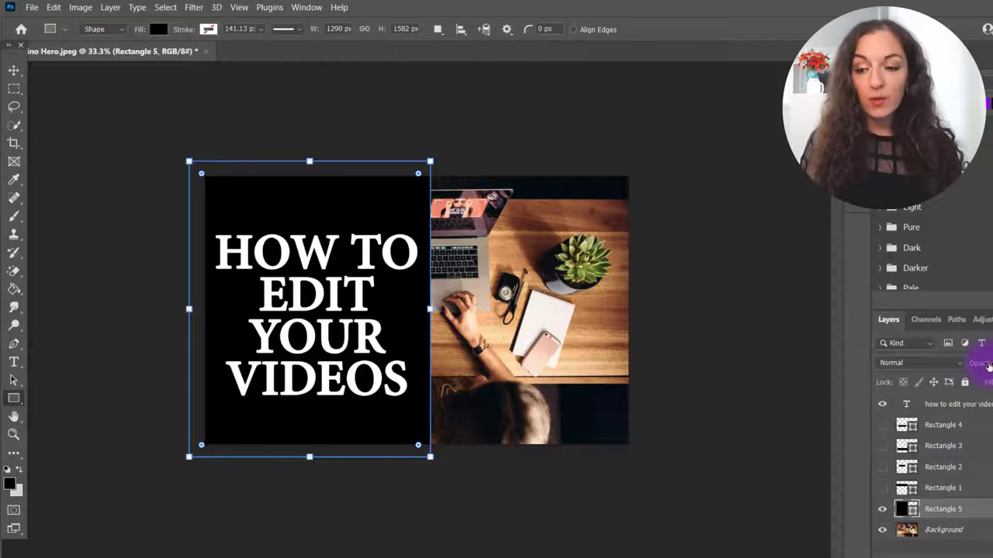
- Lower the new rectangle's Opacity so it becomes semi-transparent
{"action": "mouse_move", "coordinate": [982, 368]}
{"action": "left_mouse_down"}
{"action": "mouse_move", "coordinate": [991, 367]}
{"action": "mouse_move", "coordinate": [982, 367]}
{"action": "left_mouse_up"}
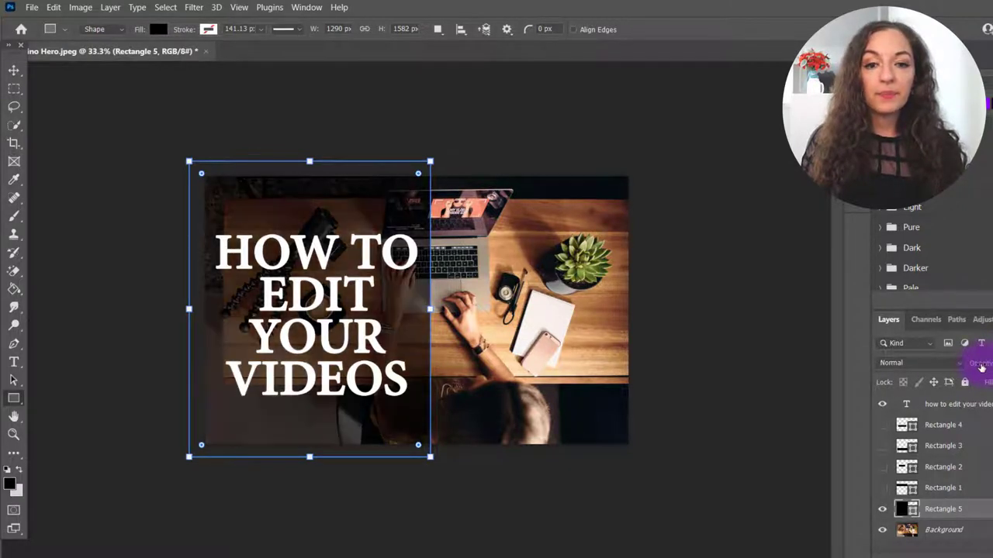
{"action": "left_click", "coordinate": [14, 71]}
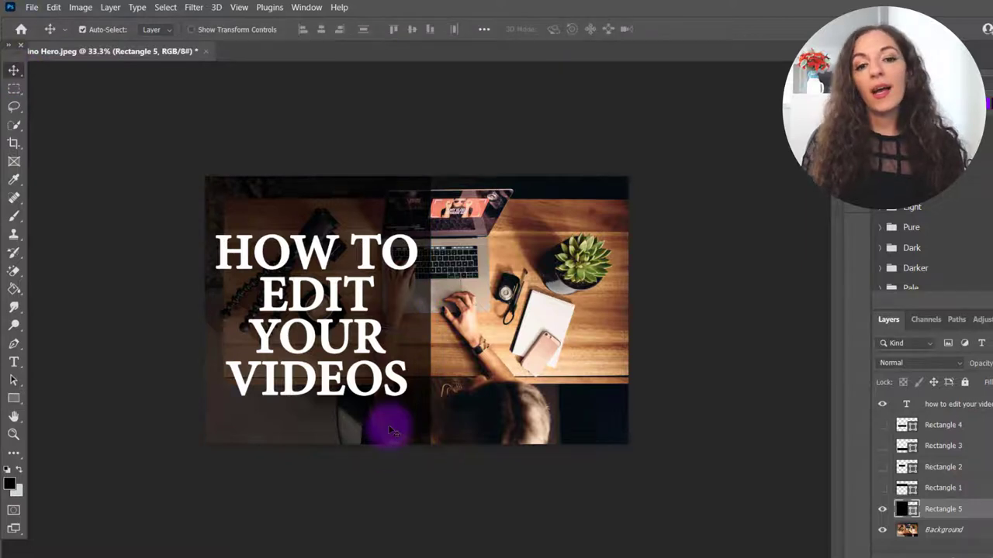
{"action": "left_click_drag", "start_coordinate": [982, 368], "coordinate": [982, 369]}
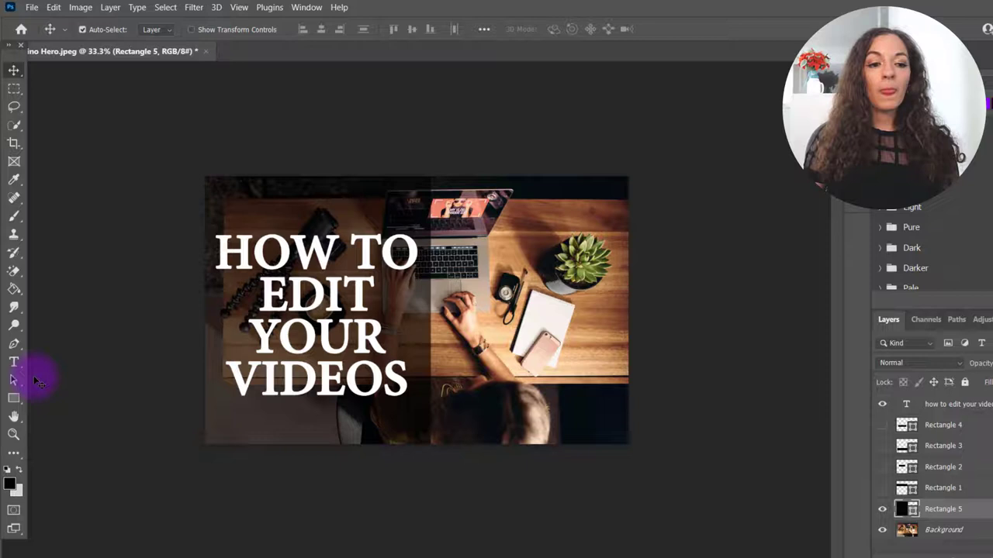
- Break HOW and TO onto separate lines and move the title up
{"action": "left_click", "coordinate": [14, 362]}
{"action": "left_click", "coordinate": [361, 252]}
{"action": "key", "text": "Return"}
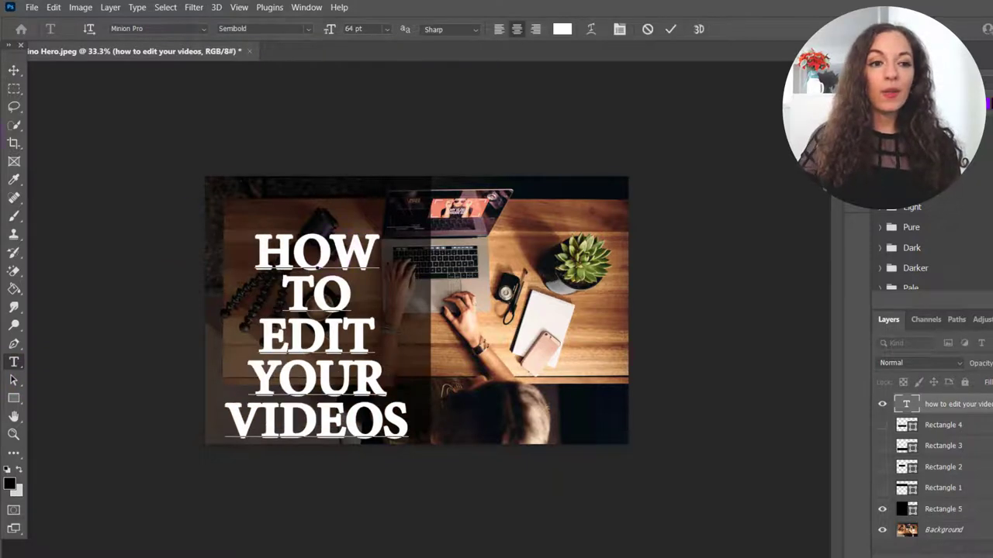
{"action": "left_click", "coordinate": [14, 73]}
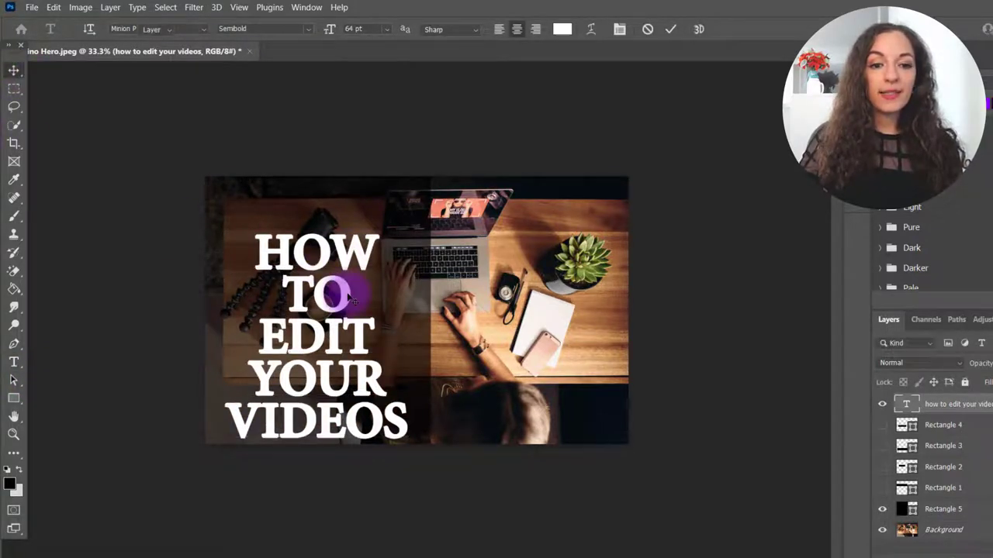
{"action": "mouse_move", "coordinate": [335, 330]}
{"action": "left_mouse_down"}
{"action": "mouse_move", "coordinate": [334, 310]}
{"action": "mouse_move", "coordinate": [339, 319]}
{"action": "left_mouse_up"}
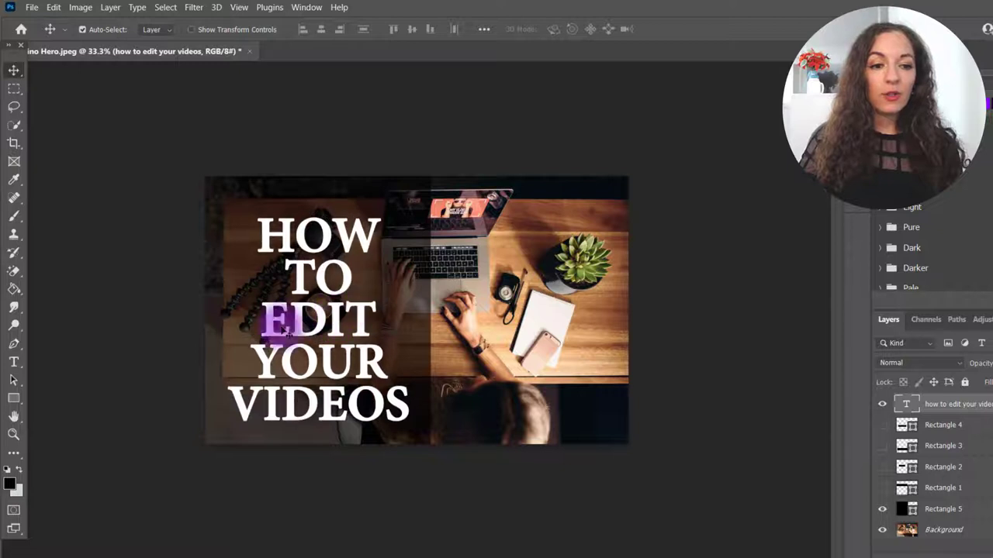
- Colour the words EDIT YOUR VIDEOS bright cyan
{"action": "left_click", "coordinate": [14, 362]}
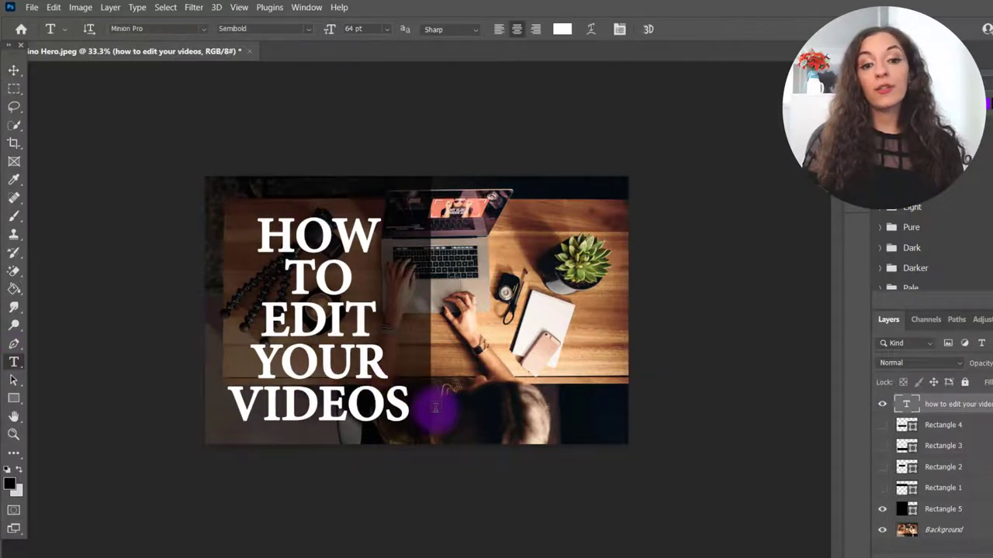
{"action": "left_click", "coordinate": [399, 404]}
{"action": "left_click_drag", "start_coordinate": [399, 404], "coordinate": [222, 330]}
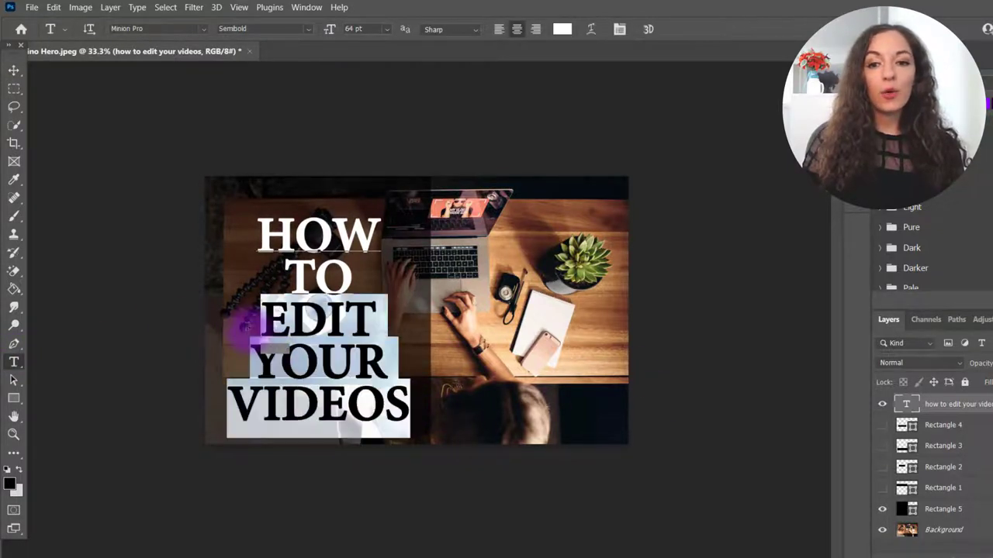
{"action": "left_click", "coordinate": [853, 206]}
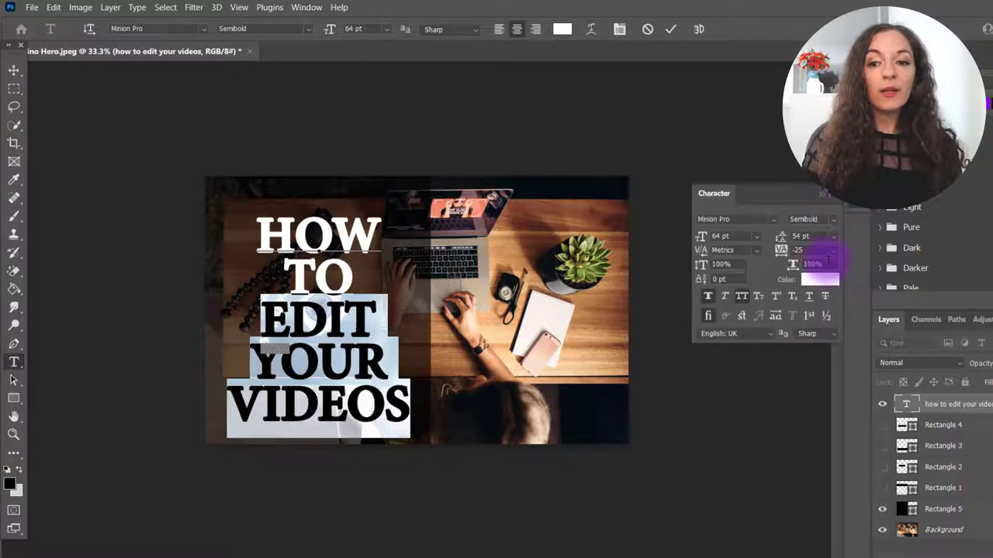
{"action": "left_click", "coordinate": [822, 280]}
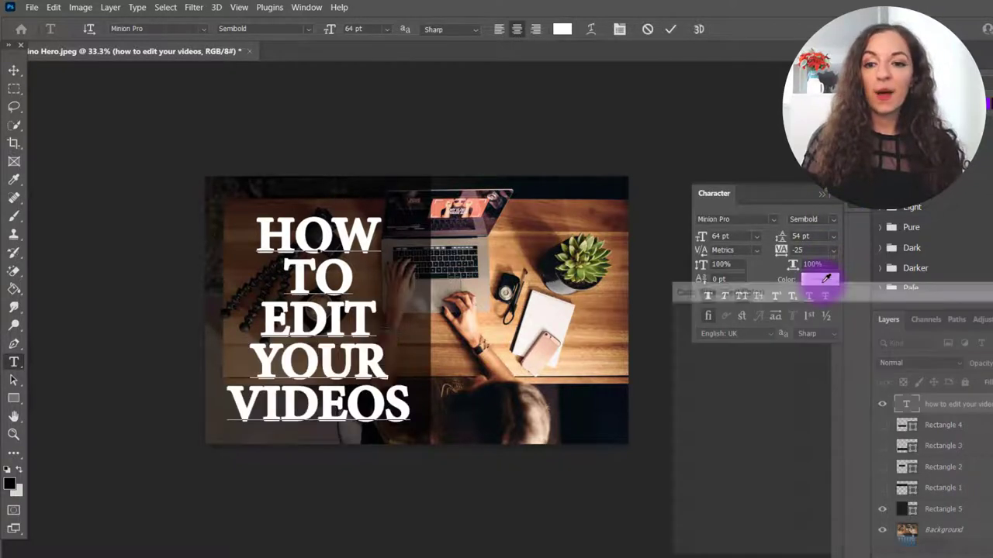
{"action": "left_click", "coordinate": [867, 380]}
{"action": "mouse_move", "coordinate": [867, 393]}
{"action": "left_mouse_down"}
{"action": "mouse_move", "coordinate": [866, 409]}
{"action": "mouse_move", "coordinate": [845, 332]}
{"action": "mouse_move", "coordinate": [863, 323]}
{"action": "left_mouse_up"}
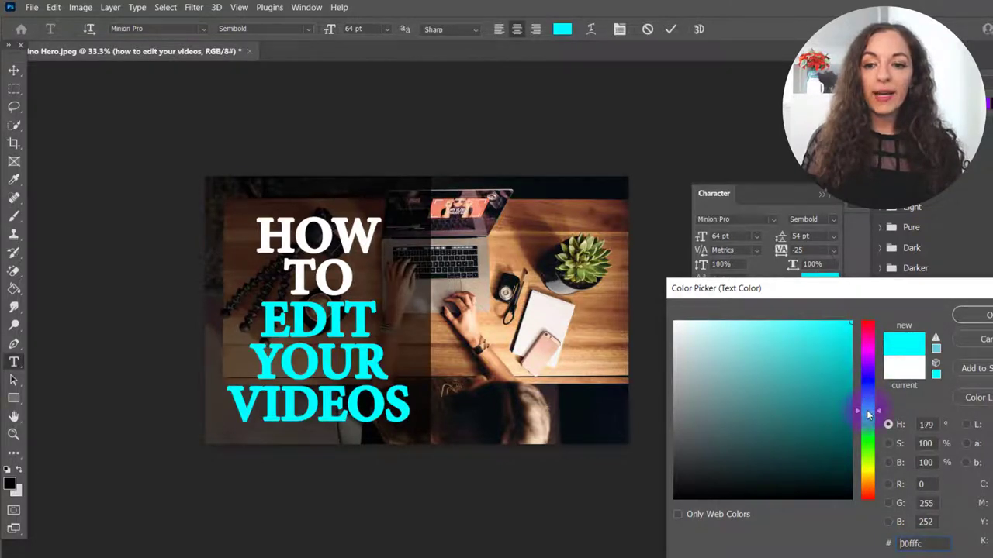
{"action": "mouse_move", "coordinate": [867, 415]}
{"action": "left_mouse_down"}
{"action": "mouse_move", "coordinate": [867, 353]}
{"action": "mouse_move", "coordinate": [867, 435]}
{"action": "mouse_move", "coordinate": [870, 414]}
{"action": "left_mouse_up"}
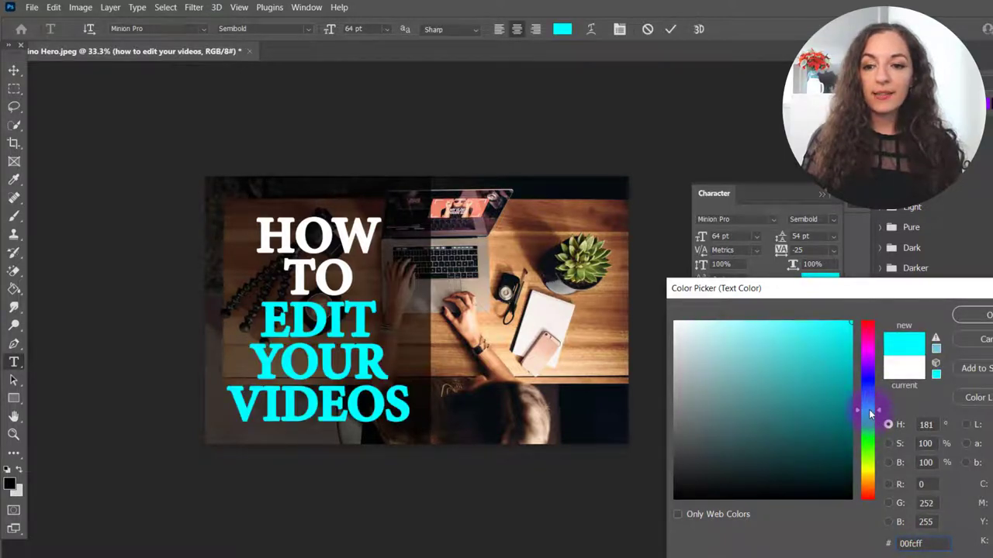
{"action": "left_click", "coordinate": [972, 314]}
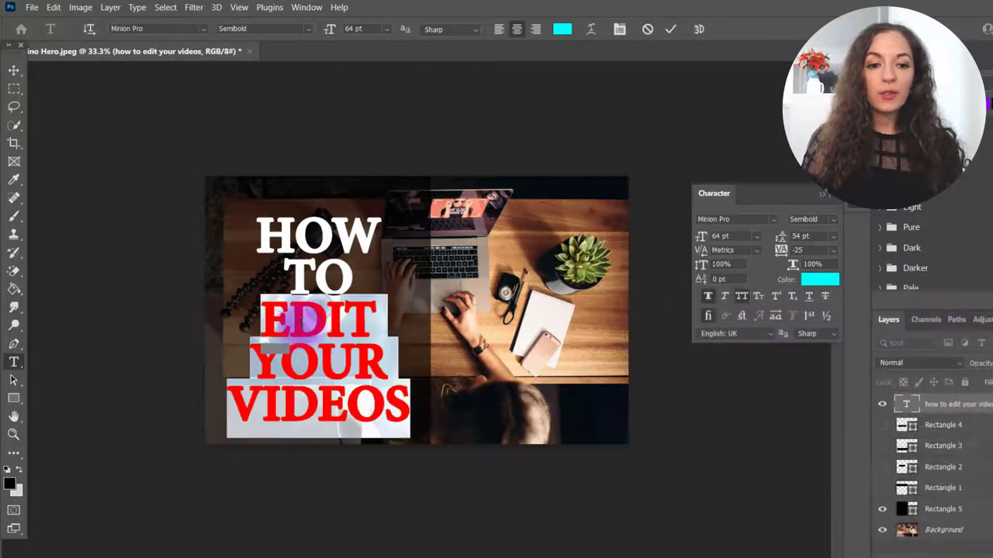
{"action": "left_click", "coordinate": [301, 322]}
{"action": "left_click", "coordinate": [670, 29]}
{"action": "key", "text": "v"}
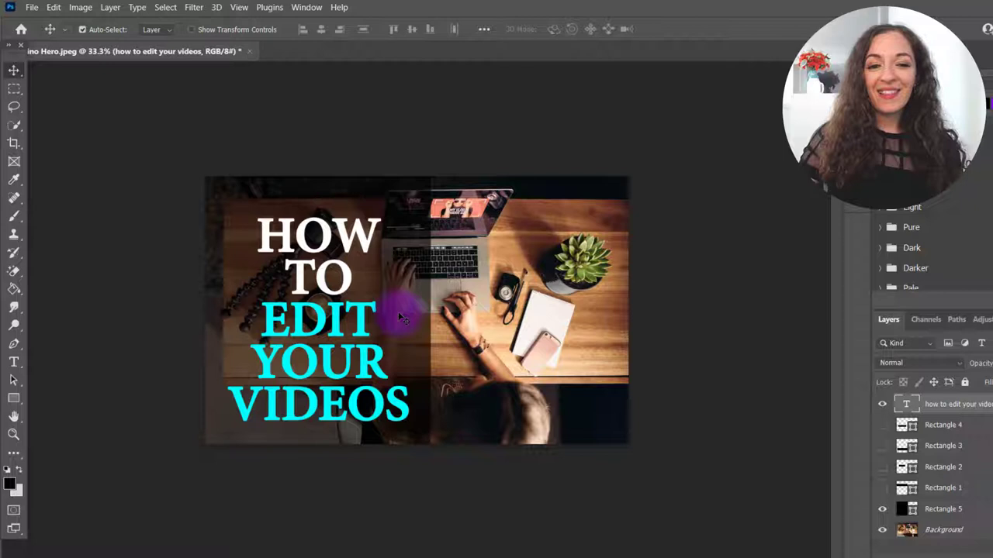
- Show Rectangle 3 and nudge it up behind the word EDIT
{"action": "left_click", "coordinate": [881, 468]}
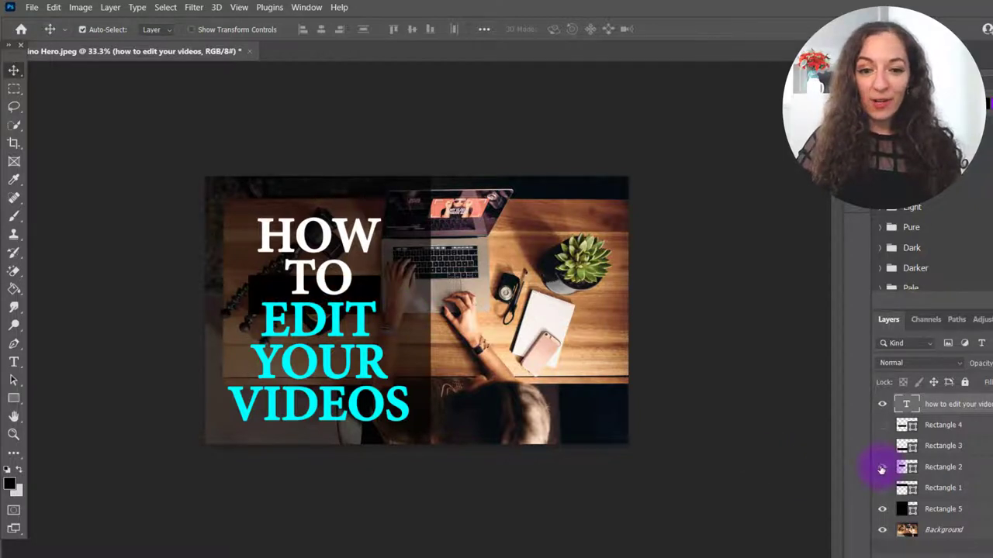
{"action": "left_click", "coordinate": [882, 468]}
{"action": "left_click", "coordinate": [881, 447]}
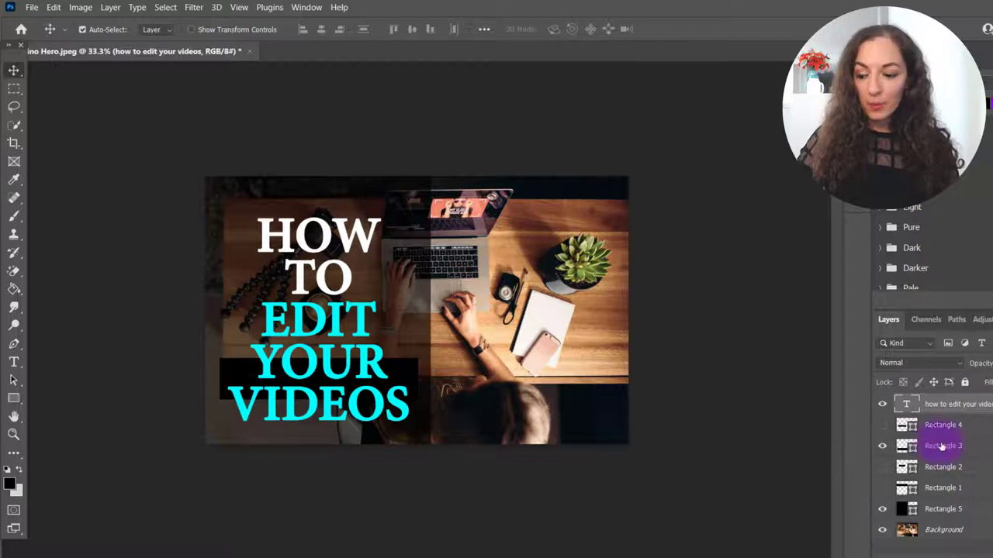
{"action": "left_click", "coordinate": [900, 446]}
{"action": "key", "text": "shift+Up"}
{"action": "key", "text": "shift+Up"}
{"action": "key", "text": "shift+Up"}
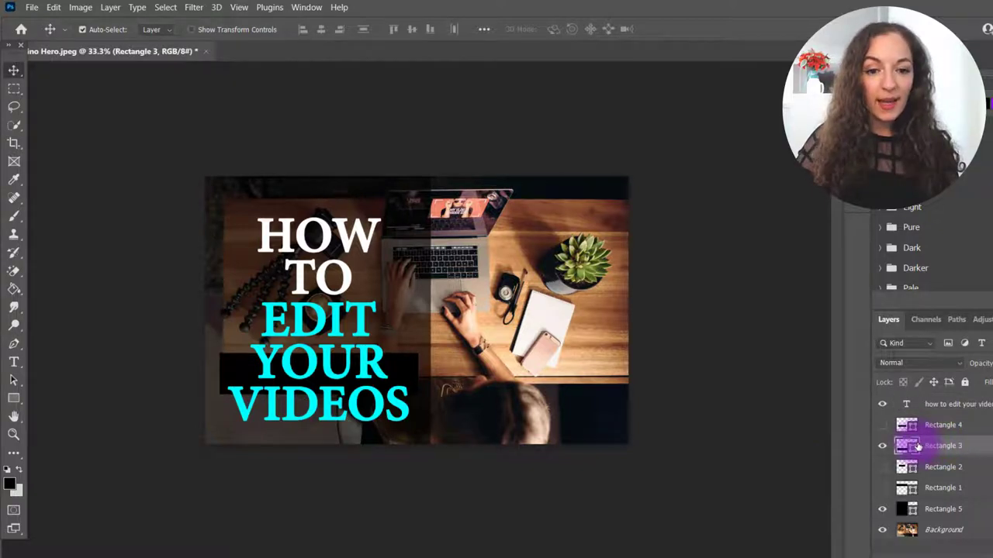
{"action": "key", "text": "shift+Up"}
{"action": "key", "text": "shift+Up"}
{"action": "key", "text": "shift+Up"}
{"action": "key", "text": "shift+Up"}
{"action": "key", "text": "shift+Up"}
{"action": "key", "text": "shift+Up"}
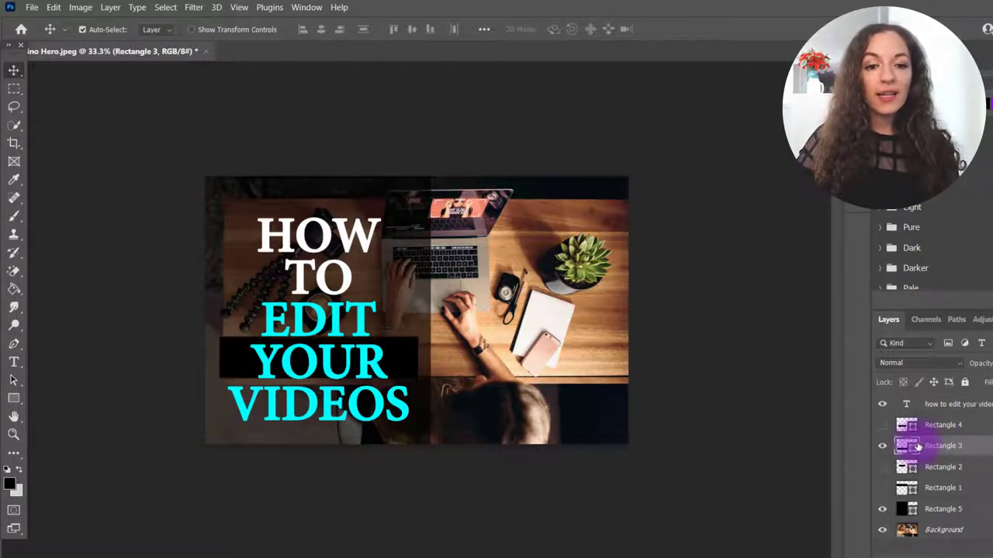
{"action": "key", "text": "shift+Up"}
{"action": "key", "text": "shift+Up"}
{"action": "key", "text": "shift+Up"}
{"action": "key", "text": "shift+Up"}
{"action": "key", "text": "shift+Up"}
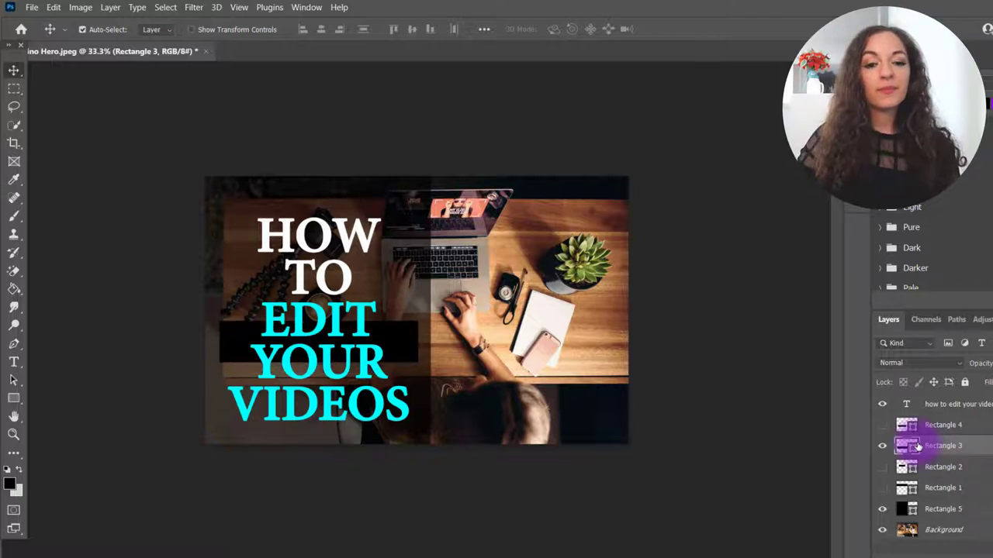
{"action": "key", "text": "shift+Up"}
{"action": "key", "text": "shift+Up"}
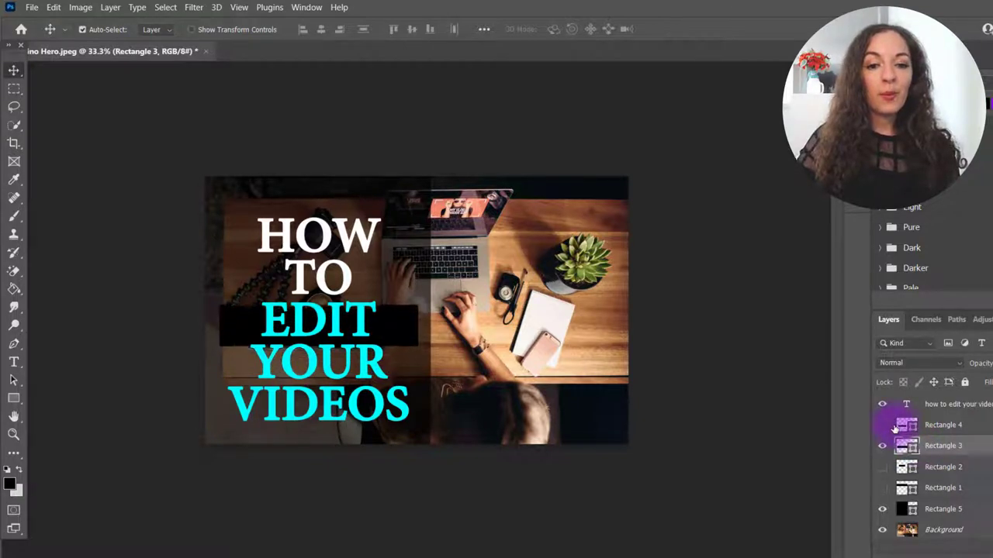
{"action": "key", "text": "shift+Up"}
{"action": "key", "text": "shift+Up"}
{"action": "key", "text": "shift+Up"}
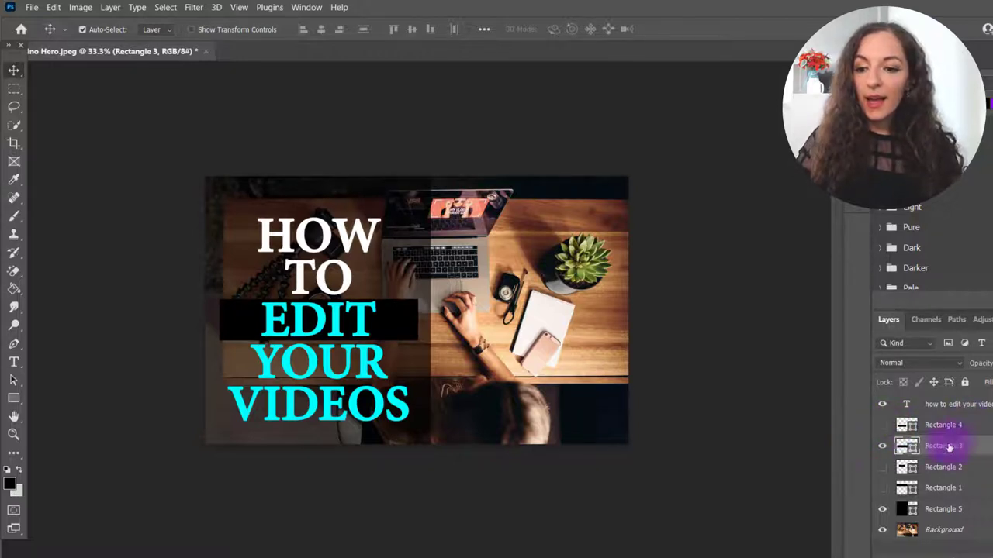
- Set Rectangle 3's fill to bright yellow ffe400
{"action": "double_click", "coordinate": [902, 447]}
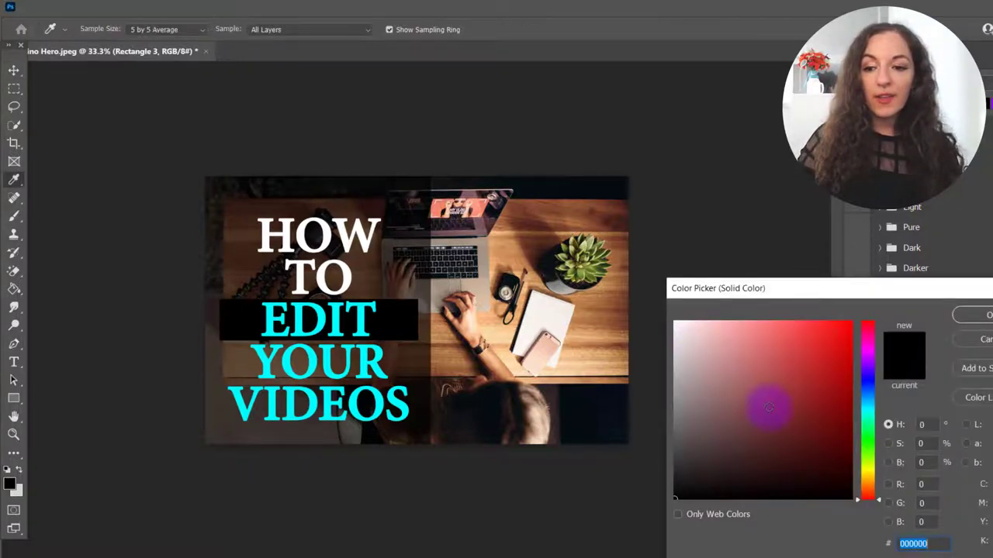
{"action": "left_click", "coordinate": [868, 473]}
{"action": "left_click_drag", "start_coordinate": [833, 386], "coordinate": [853, 298]}
{"action": "left_click", "coordinate": [975, 314]}
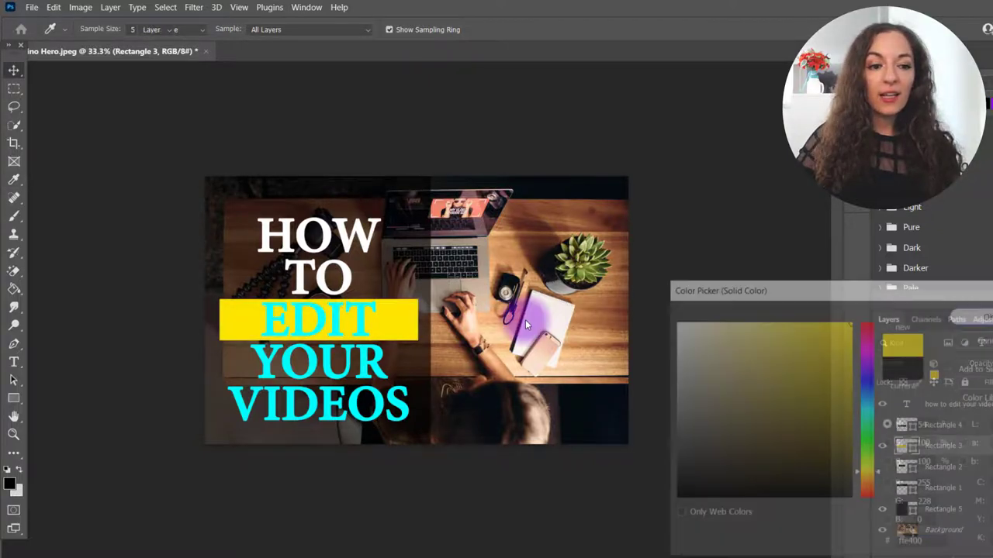
- Colour the word EDIT black
{"action": "left_click", "coordinate": [13, 362]}
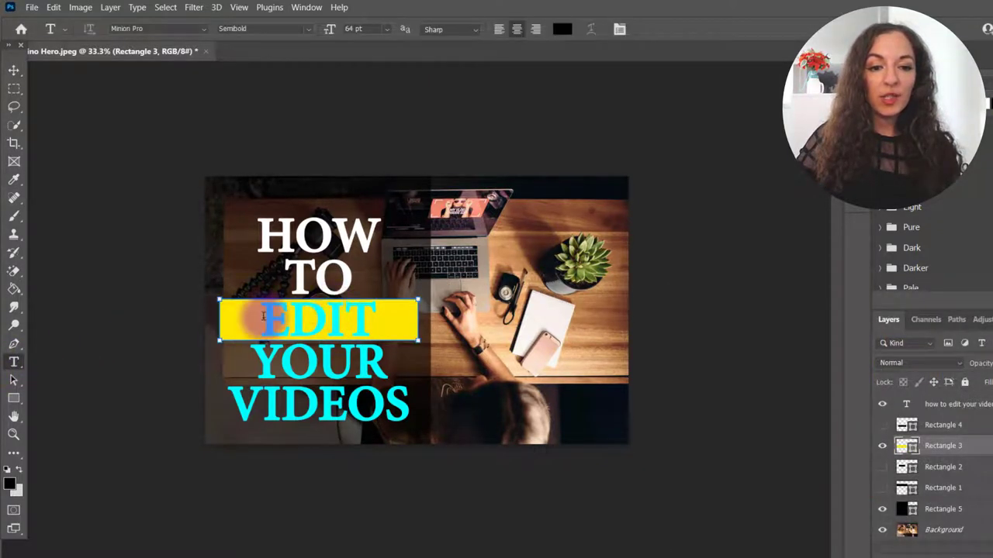
{"action": "left_click_drag", "start_coordinate": [262, 320], "coordinate": [377, 319]}
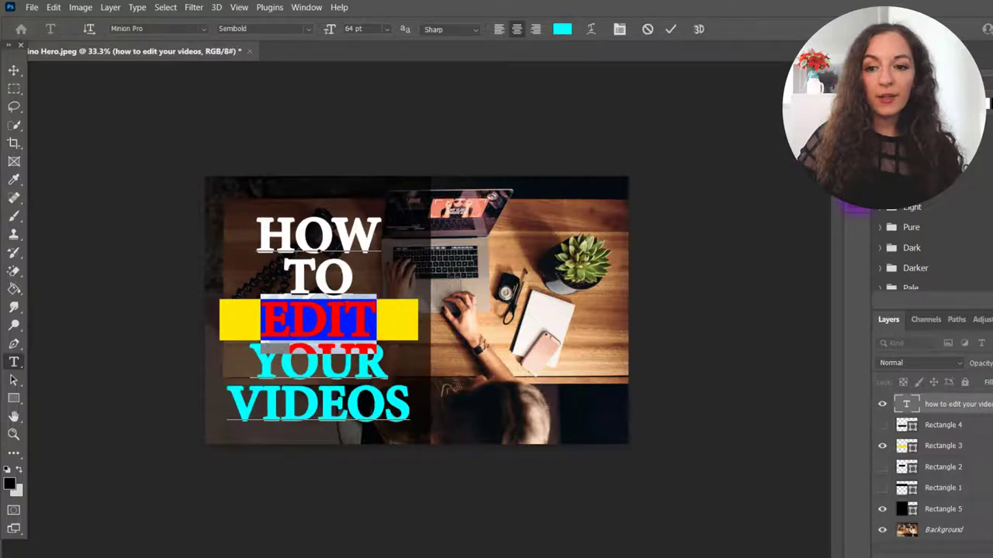
{"action": "left_click", "coordinate": [853, 197]}
{"action": "left_click", "coordinate": [819, 280]}
{"action": "left_click_drag", "start_coordinate": [700, 390], "coordinate": [659, 518]}
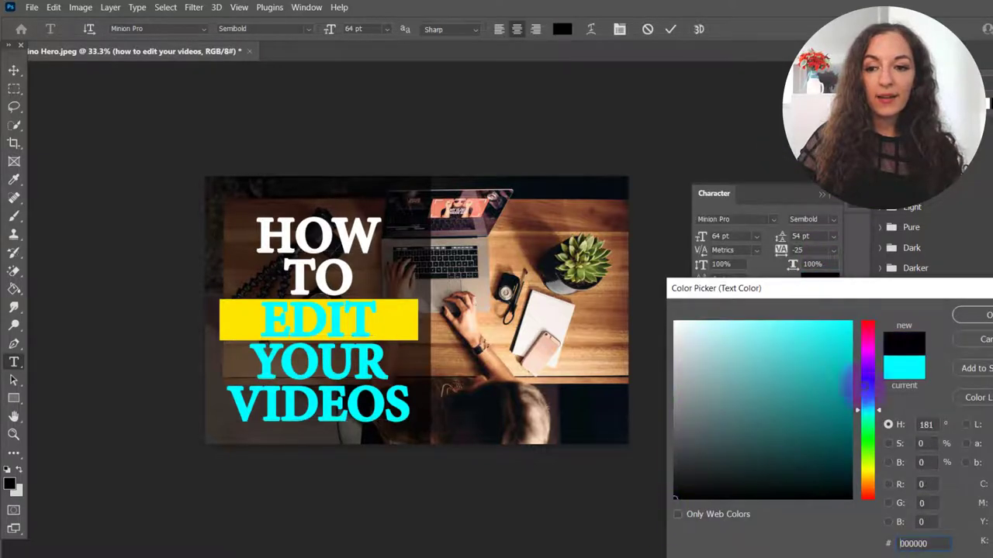
{"action": "left_click", "coordinate": [969, 307]}
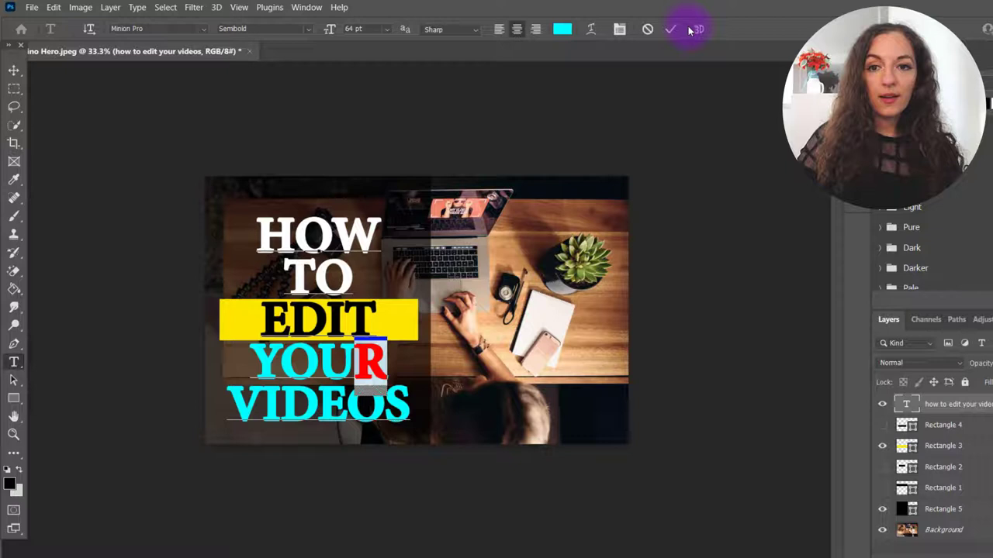
{"action": "left_click", "coordinate": [674, 29]}
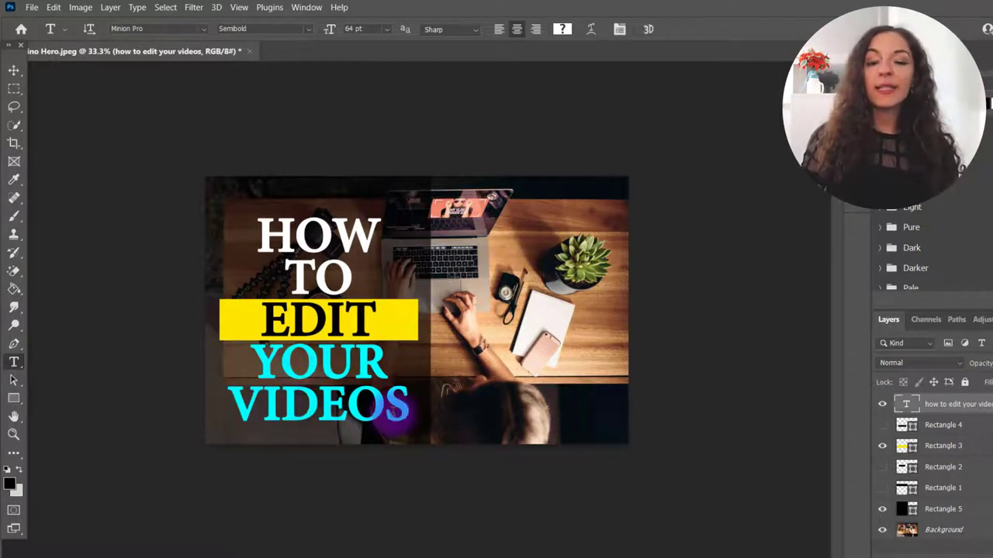
{"action": "key", "text": "v"}
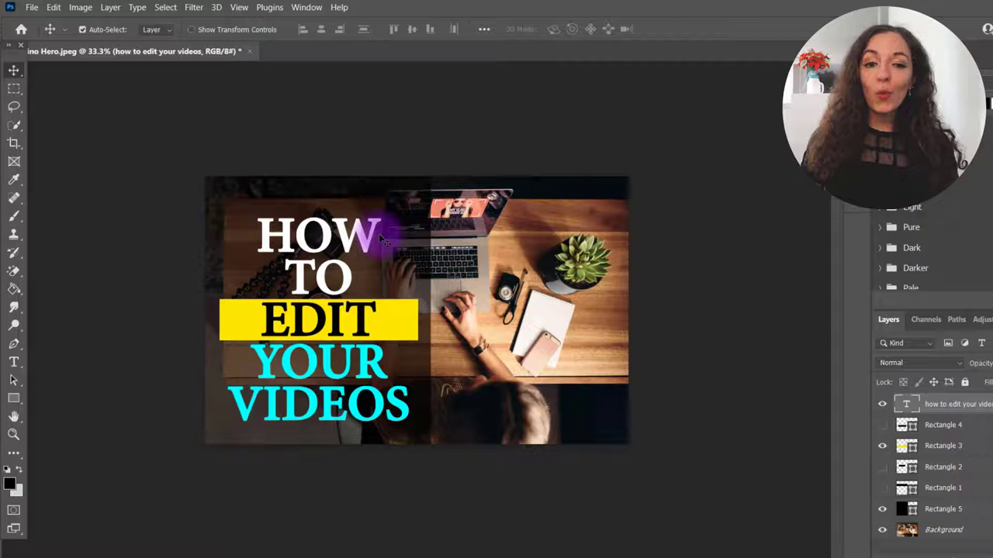
- Hide Rectangle 3 and Rectangle 5, then recolour the entire title white
{"action": "left_click", "coordinate": [882, 447]}
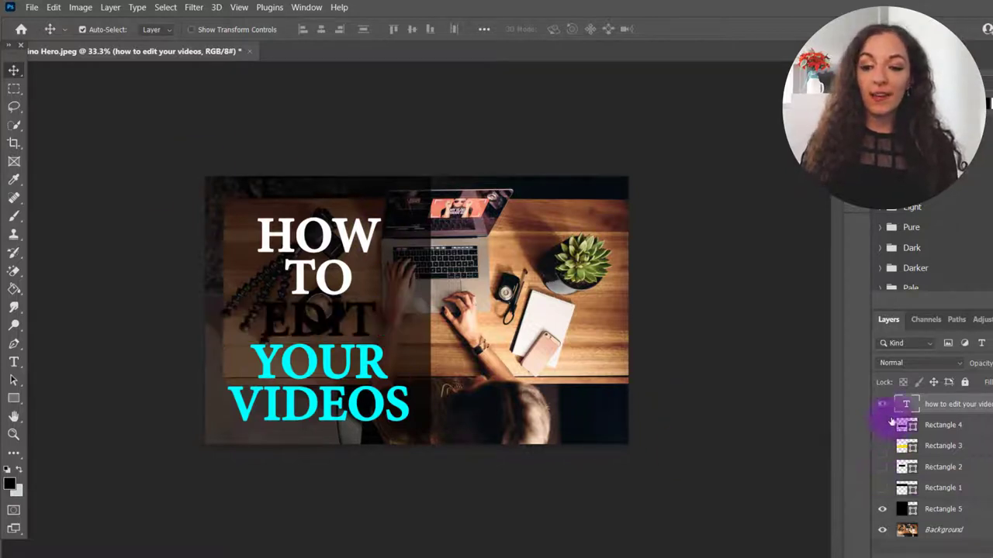
{"action": "left_click", "coordinate": [883, 510]}
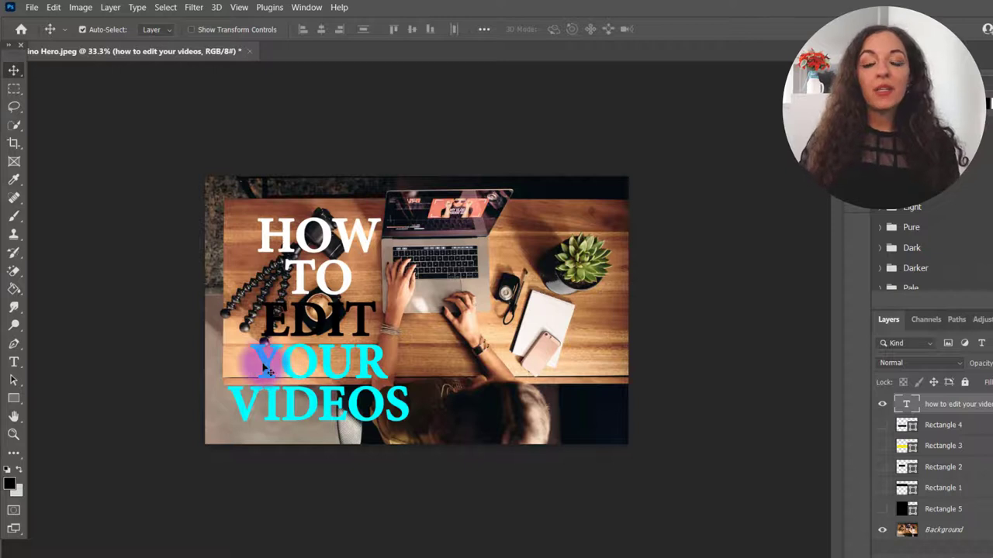
{"action": "left_click", "coordinate": [13, 363]}
{"action": "left_click", "coordinate": [272, 326]}
{"action": "key", "text": "ctrl+a"}
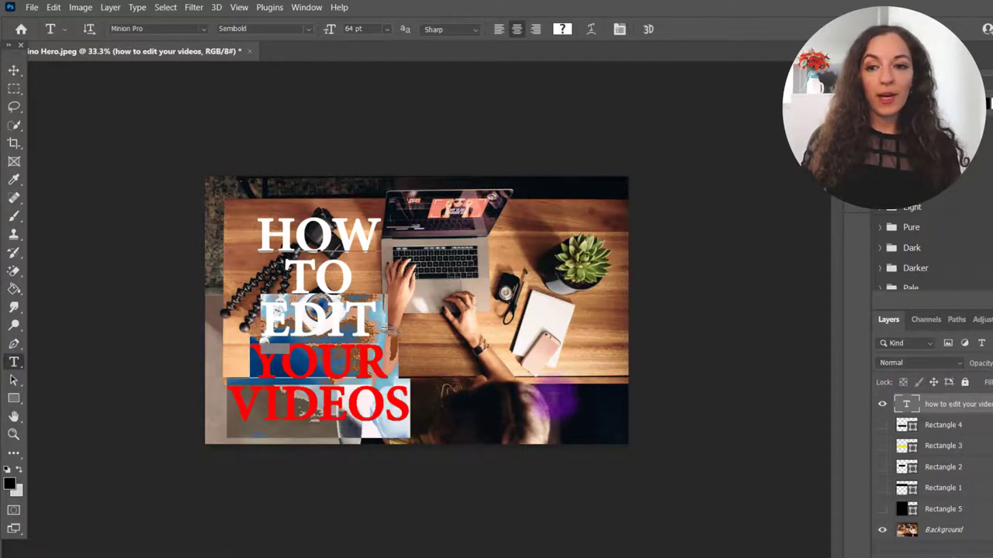
{"action": "left_click", "coordinate": [857, 207]}
{"action": "left_click", "coordinate": [814, 275]}
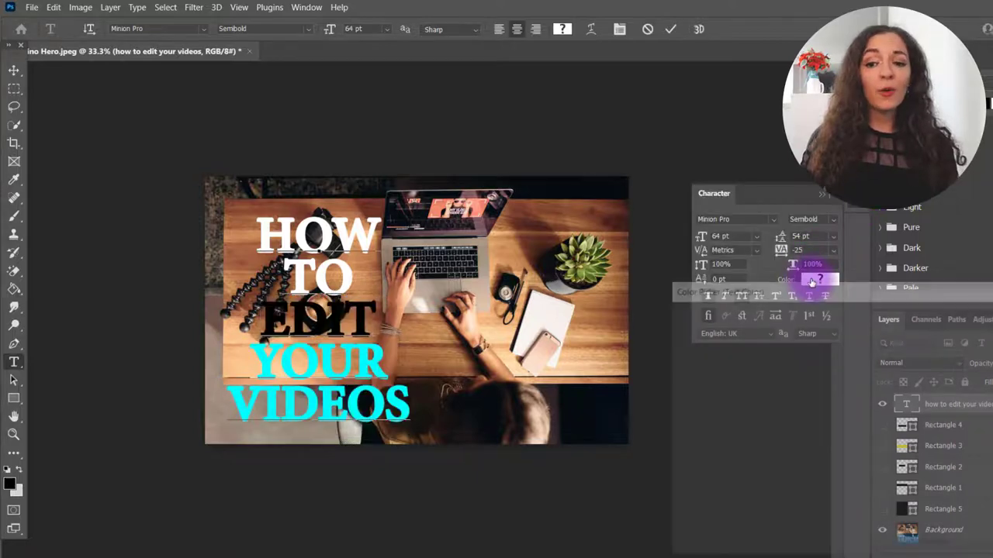
{"action": "mouse_move", "coordinate": [772, 353]}
{"action": "left_mouse_down"}
{"action": "mouse_move", "coordinate": [769, 377]}
{"action": "mouse_move", "coordinate": [624, 300]}
{"action": "left_mouse_up"}
{"action": "left_click", "coordinate": [974, 315]}
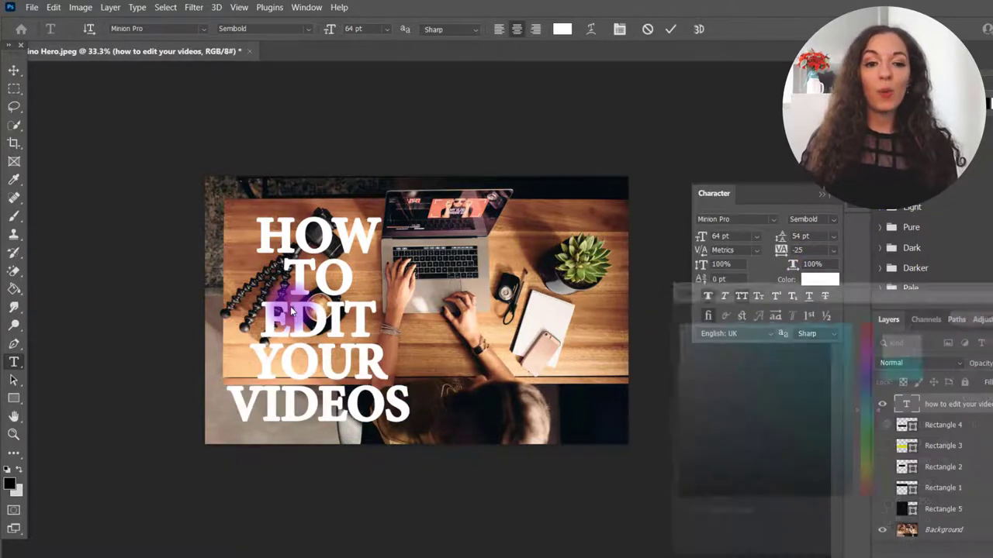
{"action": "left_click", "coordinate": [664, 34]}
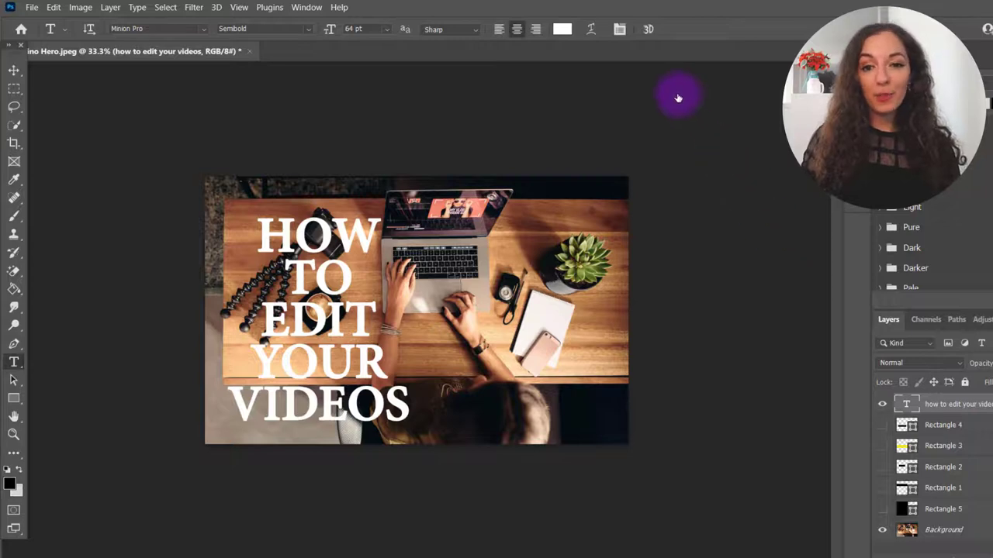
- In Layer Style, try a black Stroke and an Outer Glow on the title, then remove both
{"action": "left_click_drag", "start_coordinate": [510, 202], "coordinate": [643, 81]}
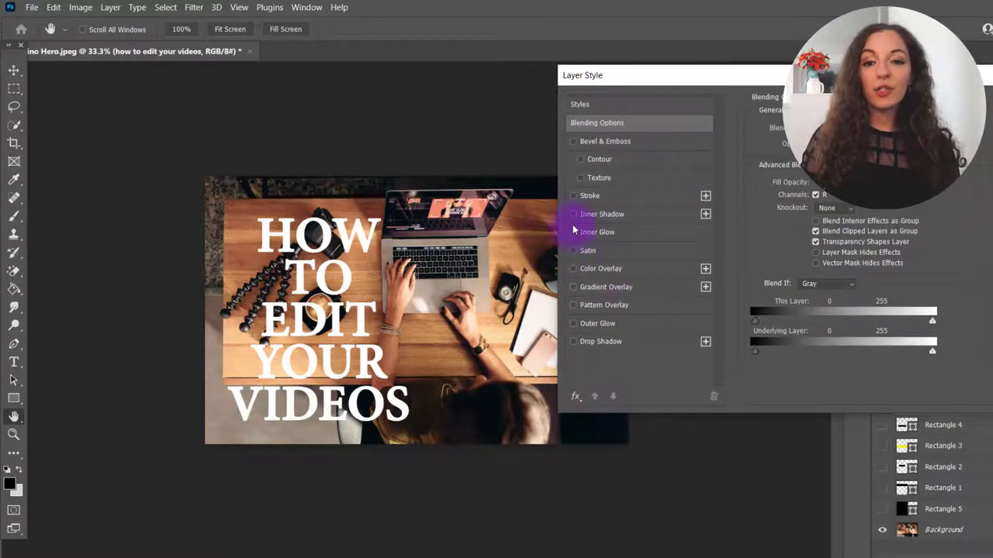
{"action": "left_click", "coordinate": [574, 197]}
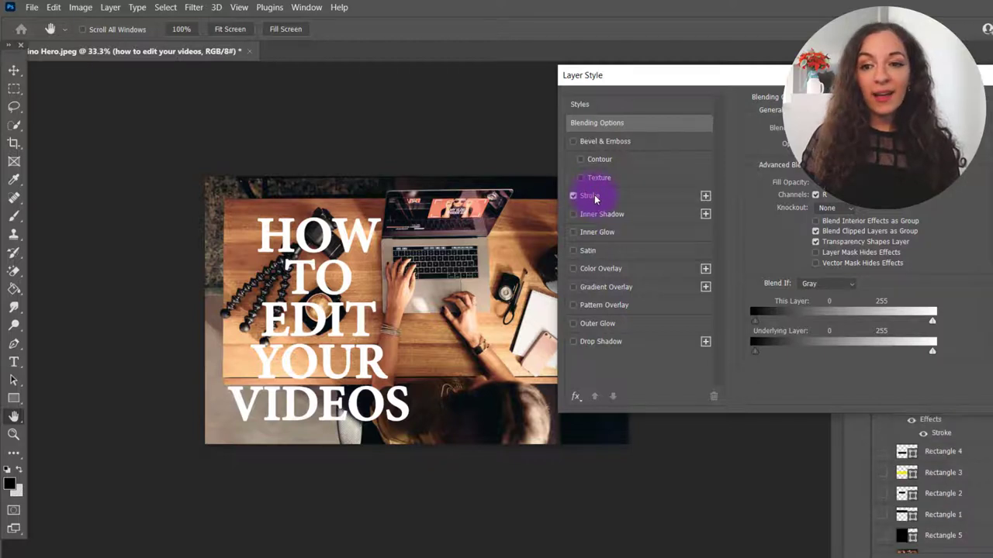
{"action": "left_click", "coordinate": [595, 199]}
{"action": "left_click", "coordinate": [786, 230]}
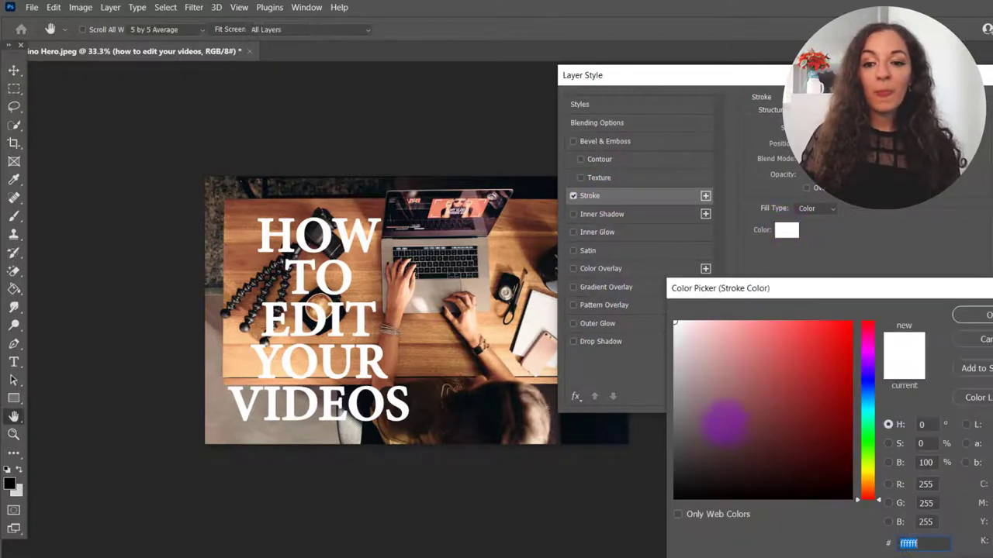
{"action": "left_click", "coordinate": [671, 501]}
{"action": "left_click", "coordinate": [973, 316]}
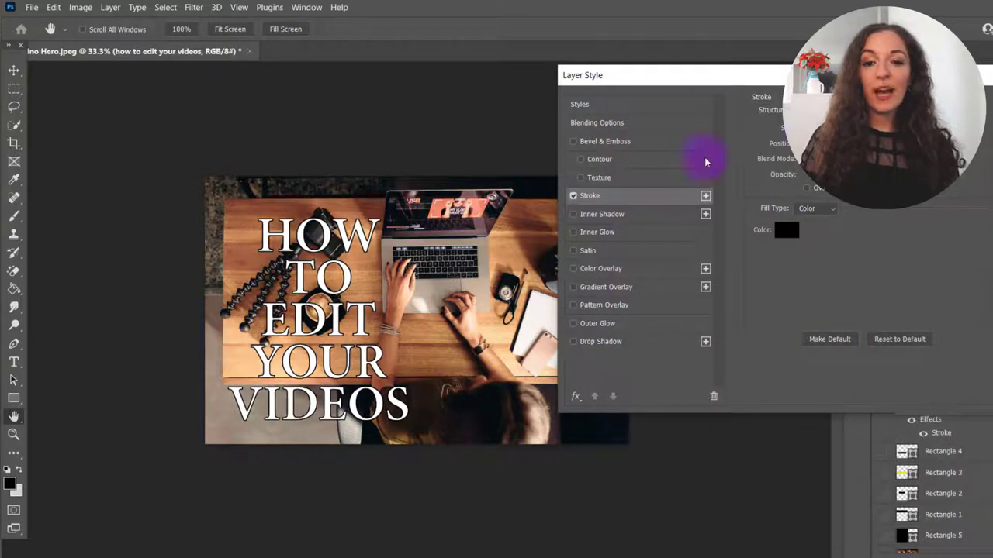
{"action": "left_click", "coordinate": [573, 197]}
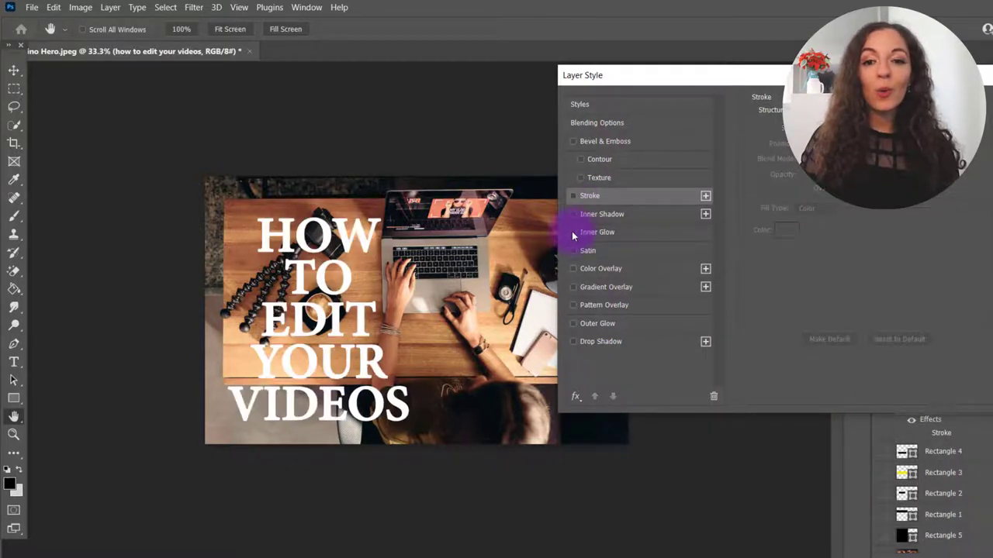
{"action": "left_click", "coordinate": [574, 323]}
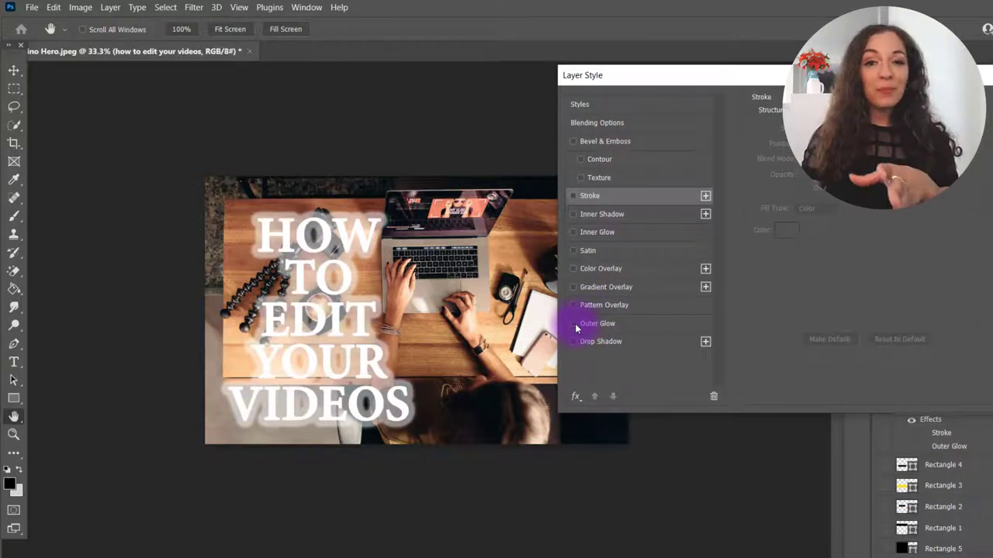
{"action": "left_click", "coordinate": [573, 323]}
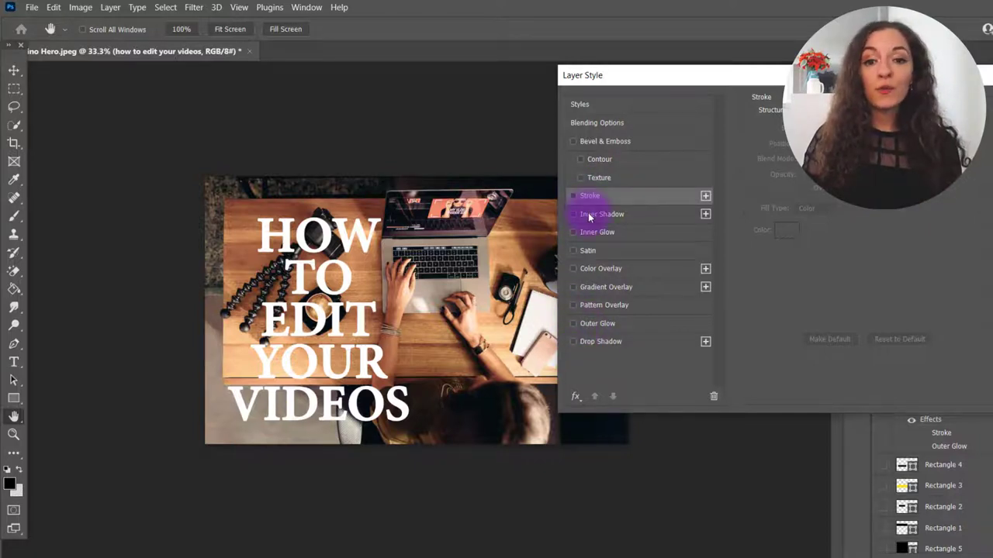
- Give the headline a soft black drop shadow: distance 25 px, spread 13%, size 65 px
{"action": "left_click", "coordinate": [573, 342]}
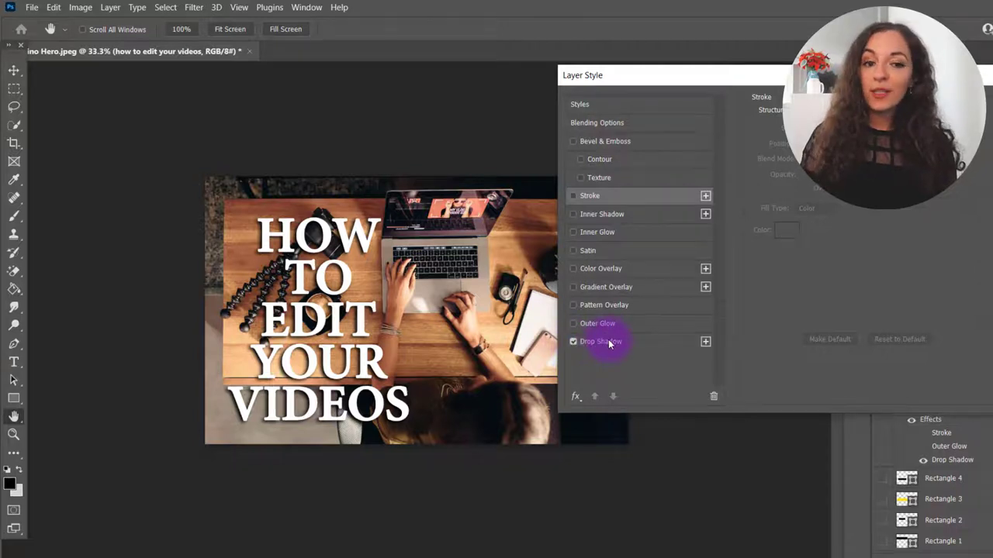
{"action": "left_click", "coordinate": [609, 342]}
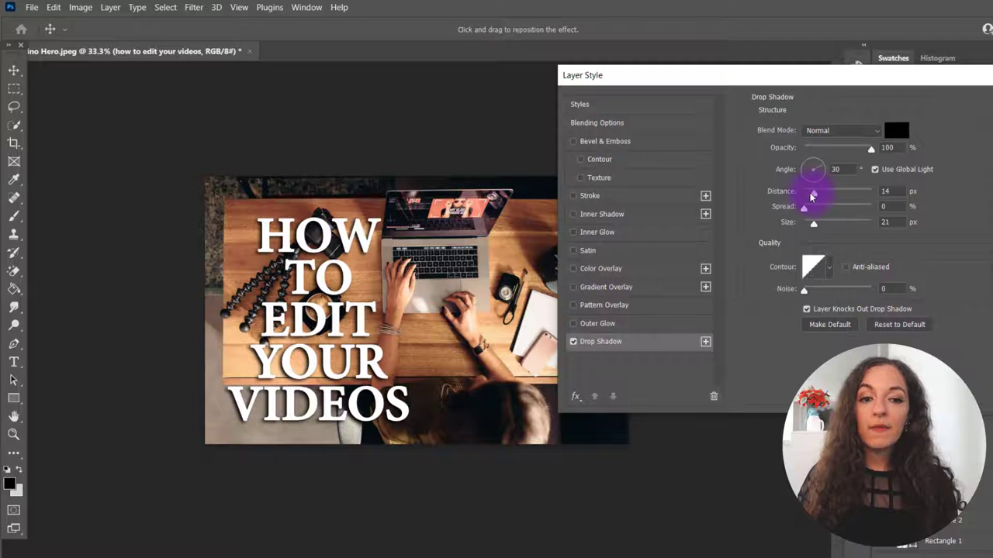
{"action": "left_click_drag", "start_coordinate": [810, 197], "coordinate": [823, 225]}
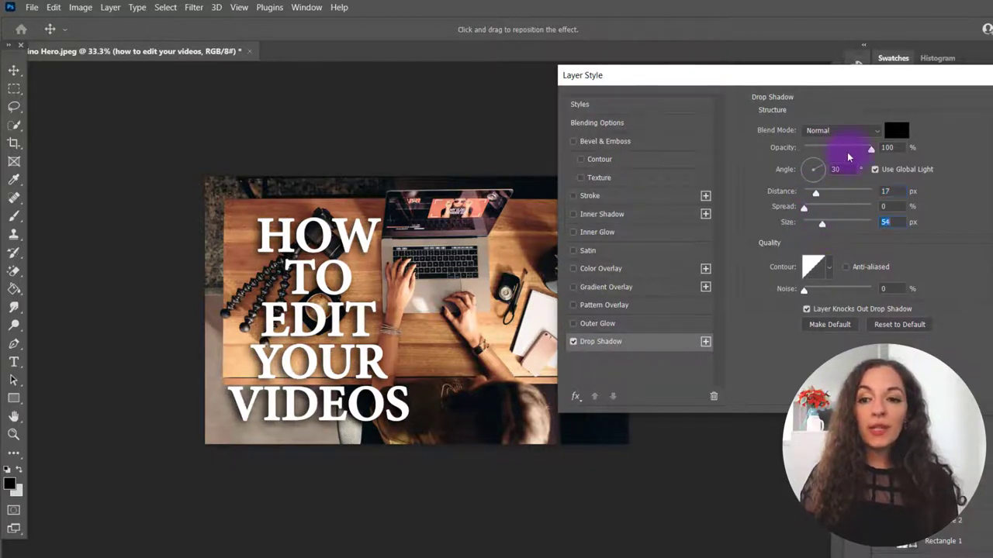
{"action": "left_click", "coordinate": [871, 149]}
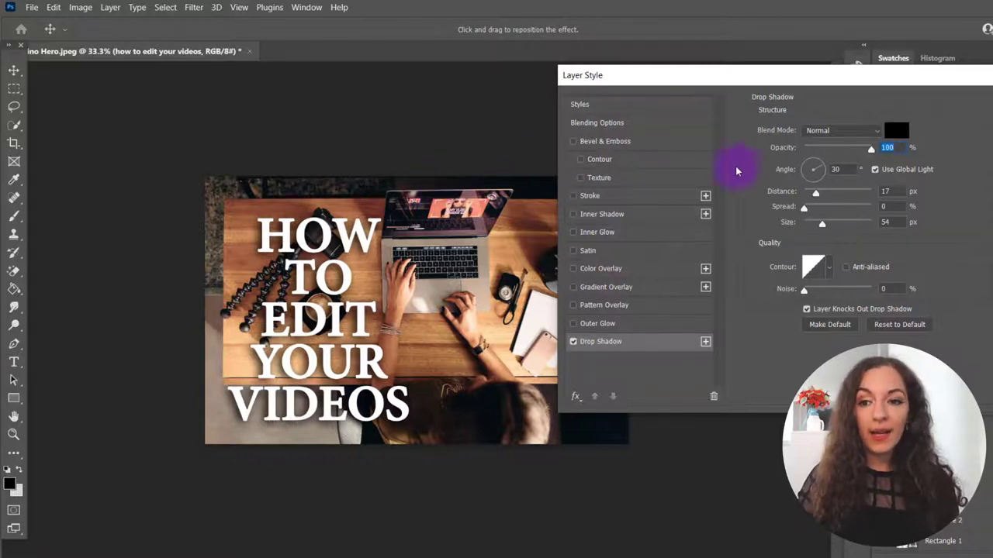
{"action": "left_click_drag", "start_coordinate": [818, 197], "coordinate": [731, 240]}
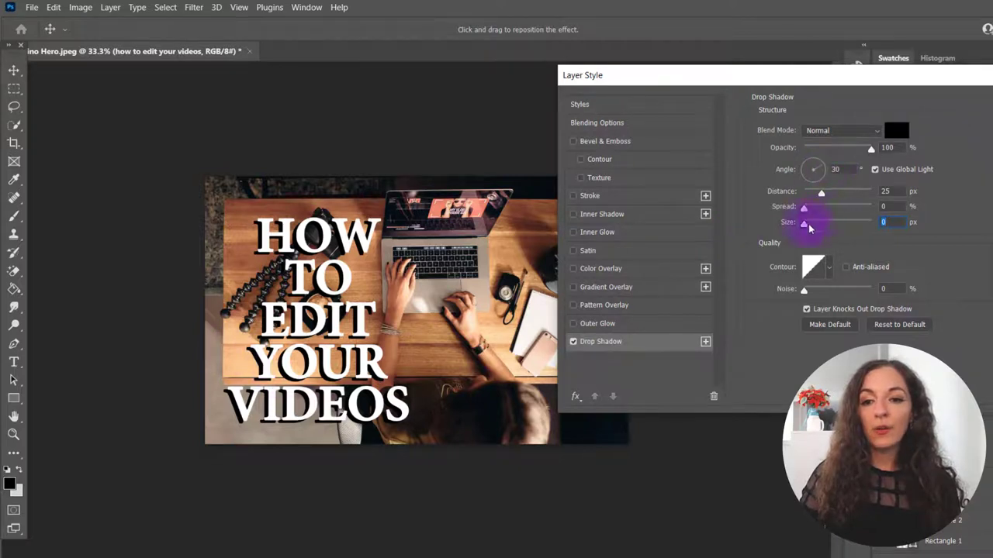
{"action": "mouse_move", "coordinate": [804, 224]}
{"action": "left_mouse_down"}
{"action": "mouse_move", "coordinate": [874, 226]}
{"action": "mouse_move", "coordinate": [824, 226]}
{"action": "mouse_move", "coordinate": [803, 208]}
{"action": "mouse_move", "coordinate": [813, 210]}
{"action": "left_mouse_up"}
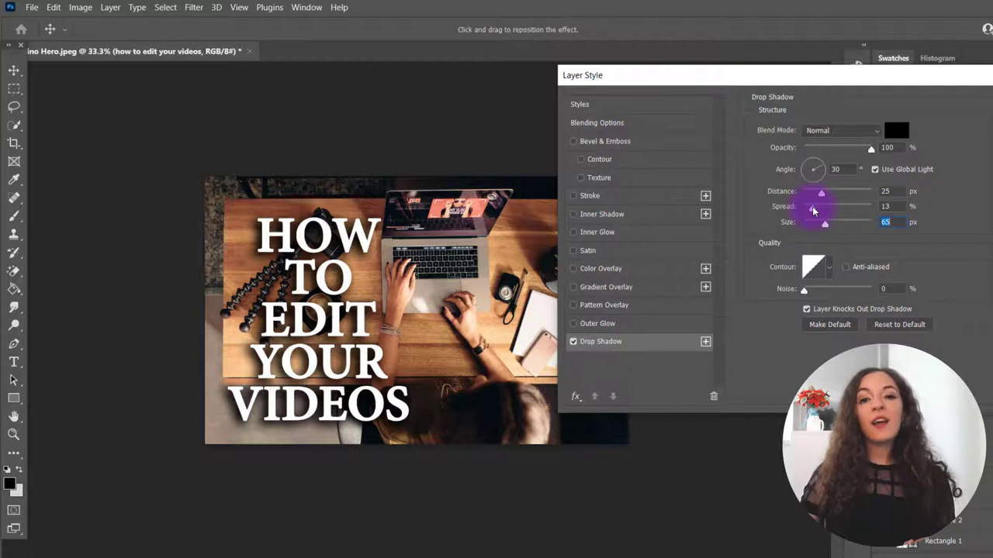
{"action": "left_click", "coordinate": [813, 210]}
- Apply the drop shadow, then paste in a cyan bar
{"action": "left_click_drag", "start_coordinate": [849, 89], "coordinate": [848, 92]}
{"action": "key", "text": "Return"}
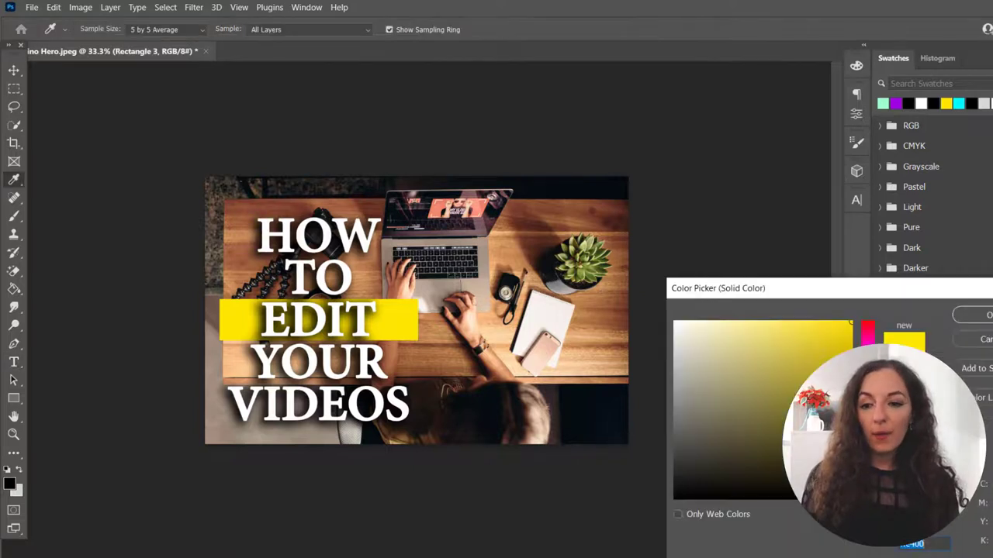
{"action": "type", "text": "00e4ff"}
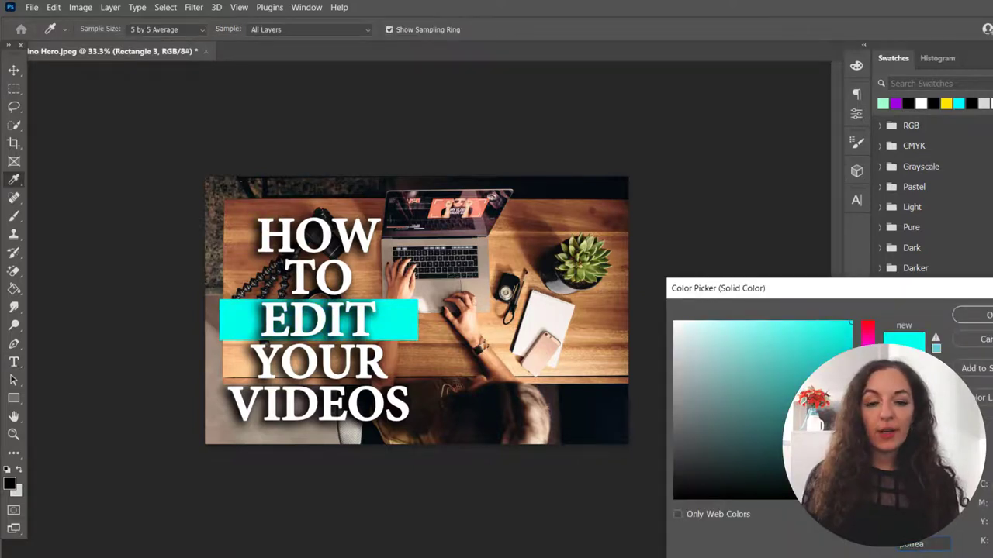
{"action": "left_click", "coordinate": [983, 314]}
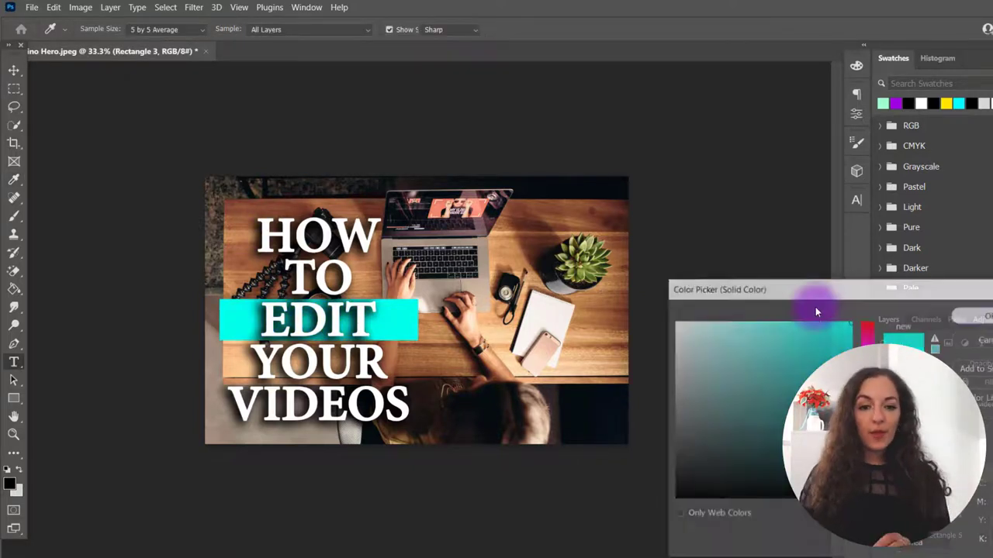
- Stretch the cyan bar out to the left edge of the image
{"action": "key", "text": "ctrl+t"}
{"action": "left_click_drag", "start_coordinate": [220, 320], "coordinate": [192, 321]}
{"action": "key", "text": "Return"}
{"action": "key", "text": "t"}
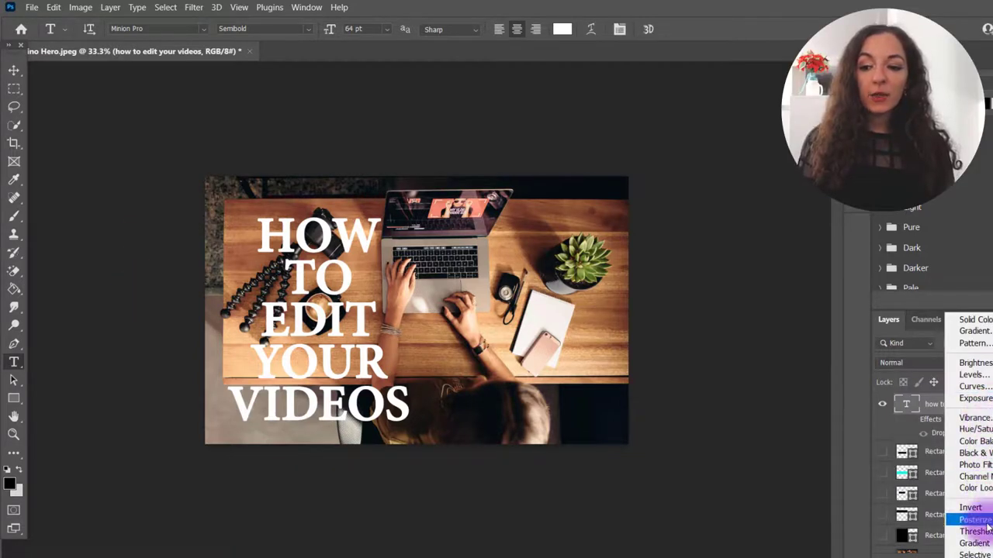
- Add a horizontal gradient fill layer and move it beneath the headline layer
{"action": "left_click", "coordinate": [974, 363]}
{"action": "left_click", "coordinate": [878, 247]}
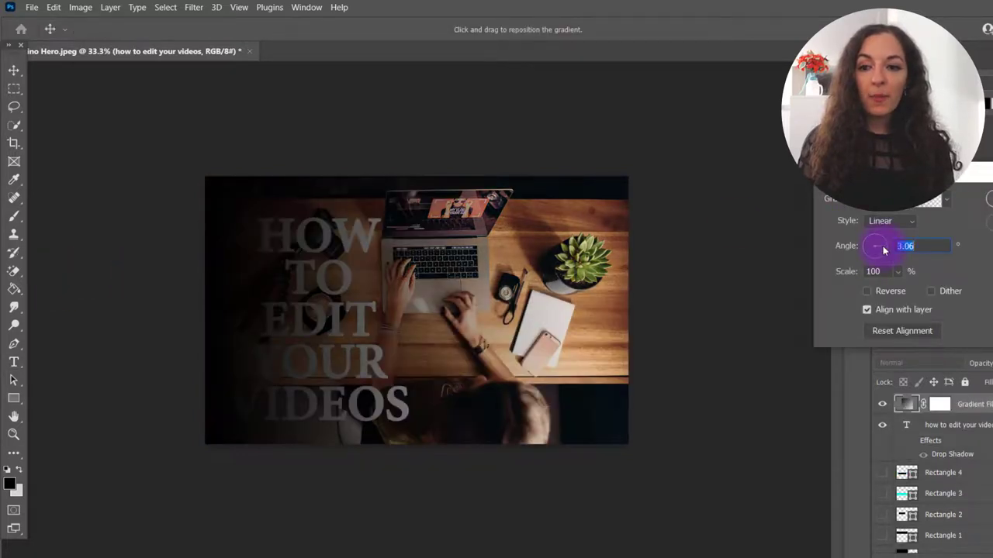
{"action": "key", "text": "Return"}
{"action": "key", "text": "t"}
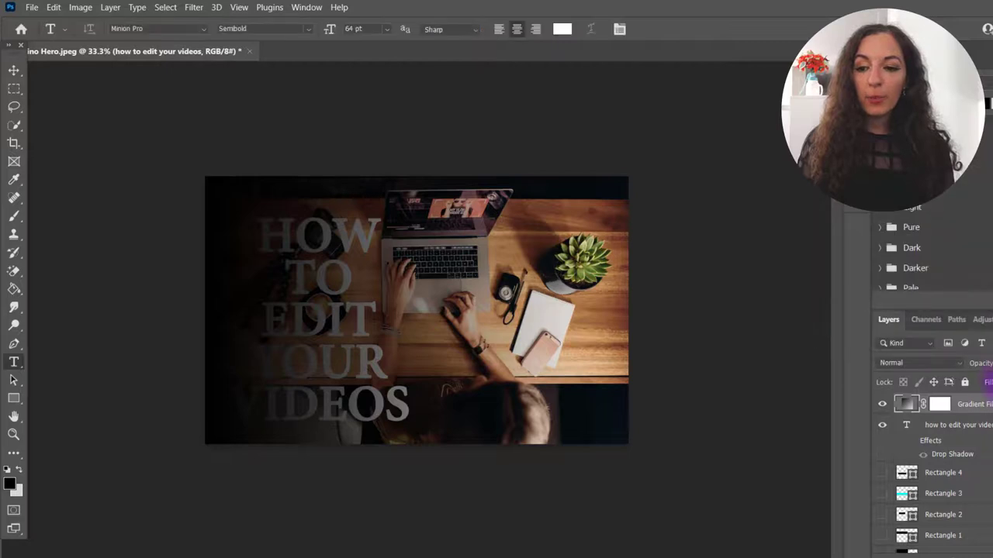
{"action": "left_click_drag", "start_coordinate": [985, 403], "coordinate": [988, 456]}
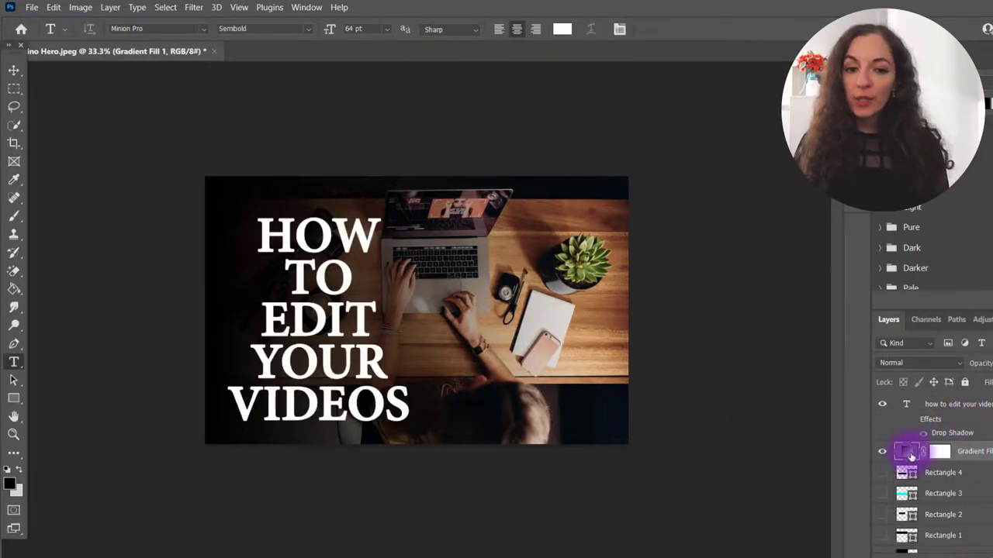
- Move the gradient's transparent stop to 78% so it fades before the right edge
{"action": "double_click", "coordinate": [909, 453]}
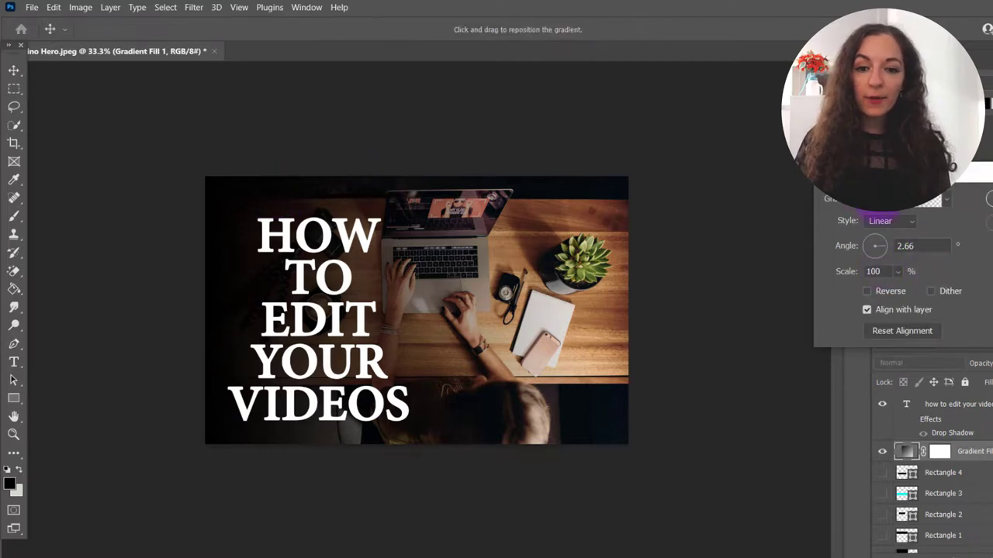
{"action": "left_click", "coordinate": [872, 206]}
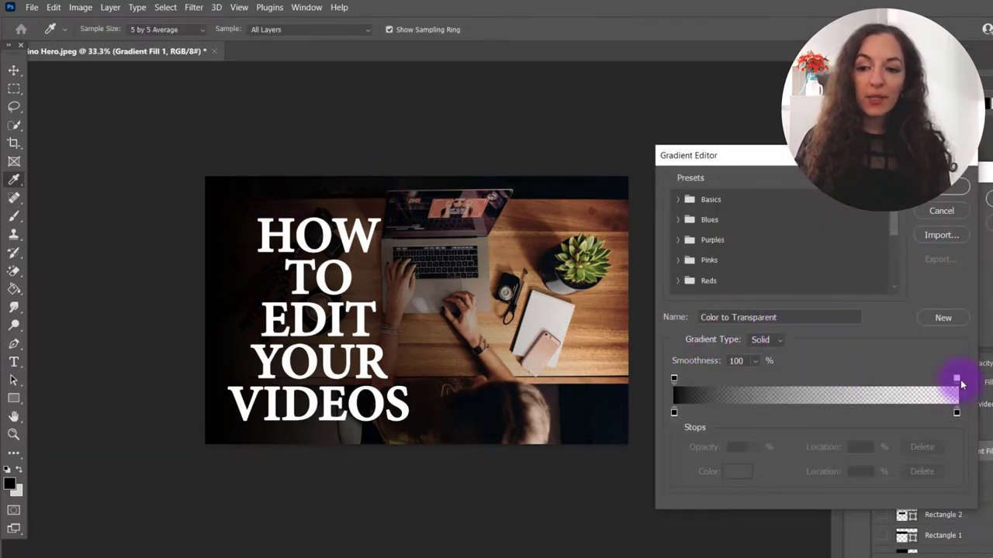
{"action": "left_click_drag", "start_coordinate": [957, 379], "coordinate": [889, 380]}
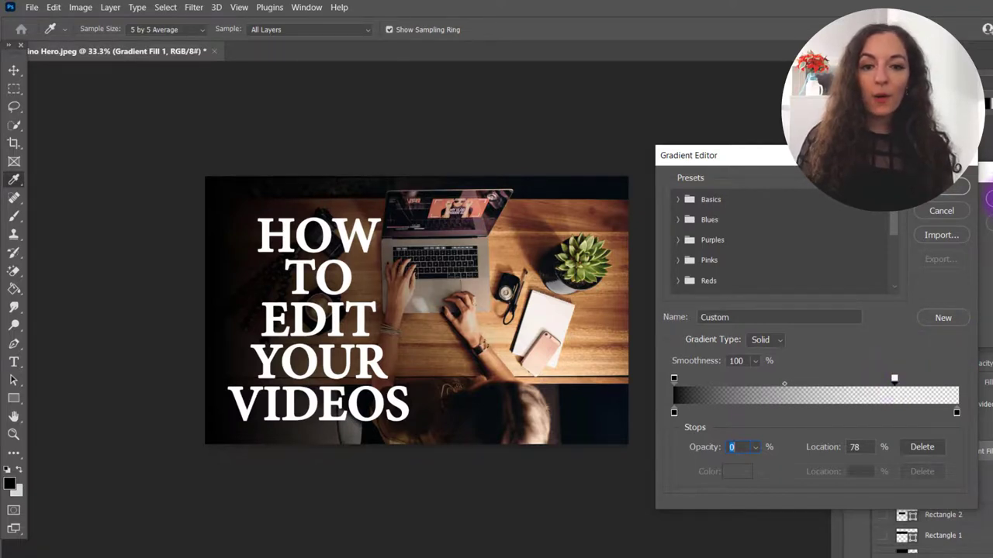
{"action": "key", "text": "Return"}
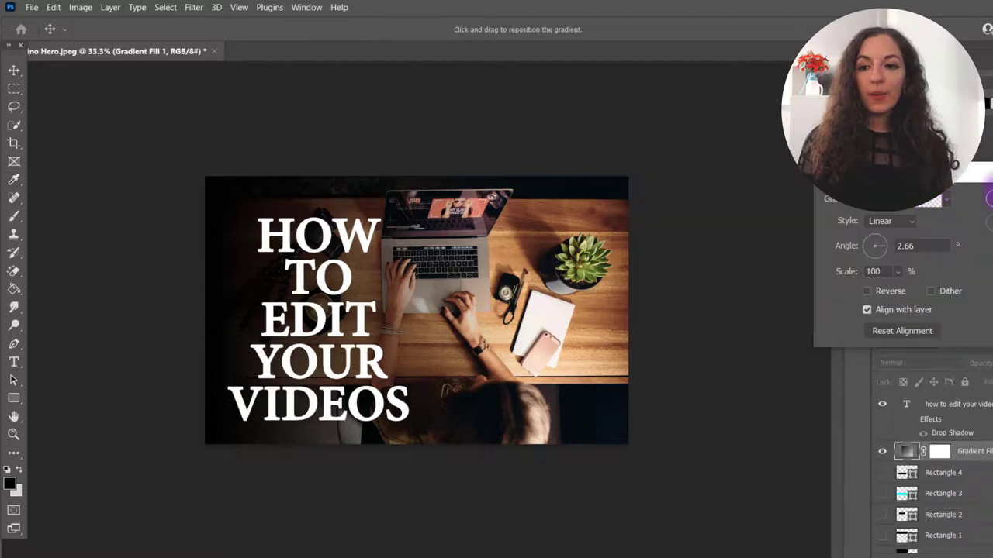
{"action": "key", "text": "Return"}
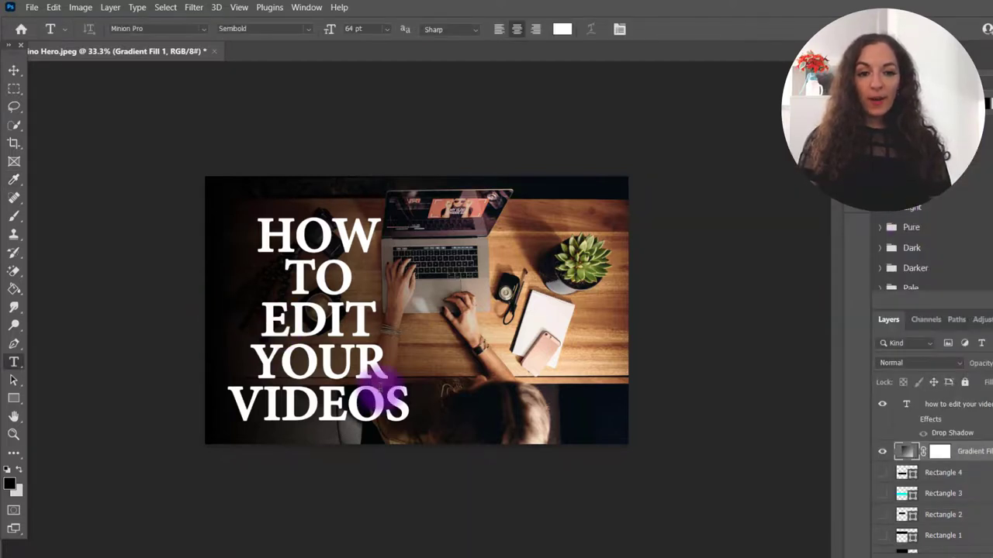
- Left-align the headline text and move it along the image's left side
{"action": "left_click", "coordinate": [328, 288]}
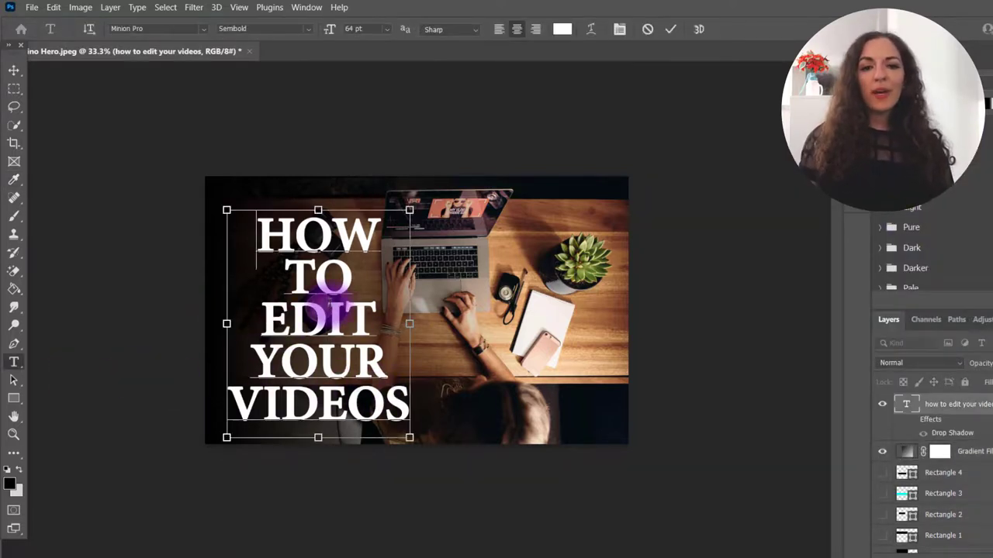
{"action": "key", "text": "ctrl+a"}
{"action": "left_click", "coordinate": [500, 32]}
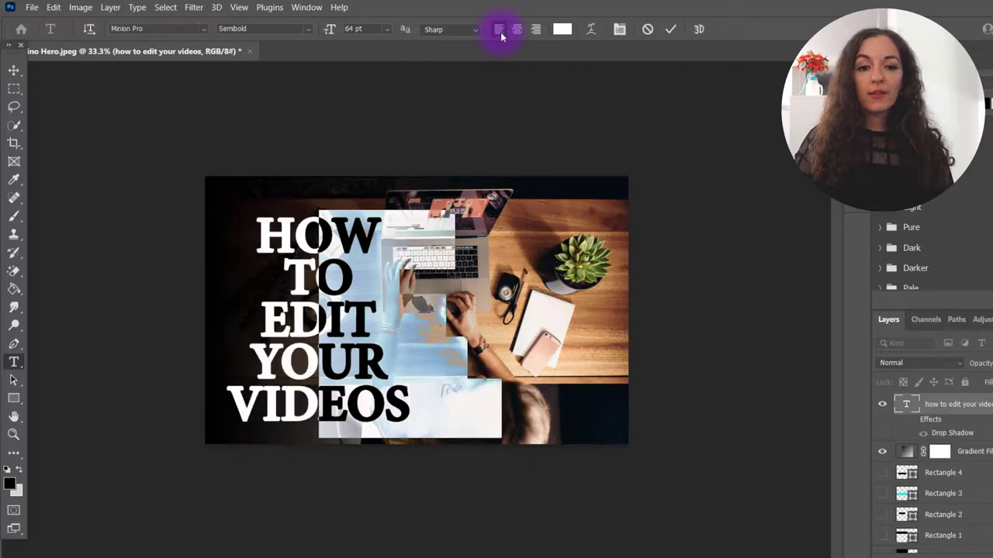
{"action": "left_click", "coordinate": [13, 71]}
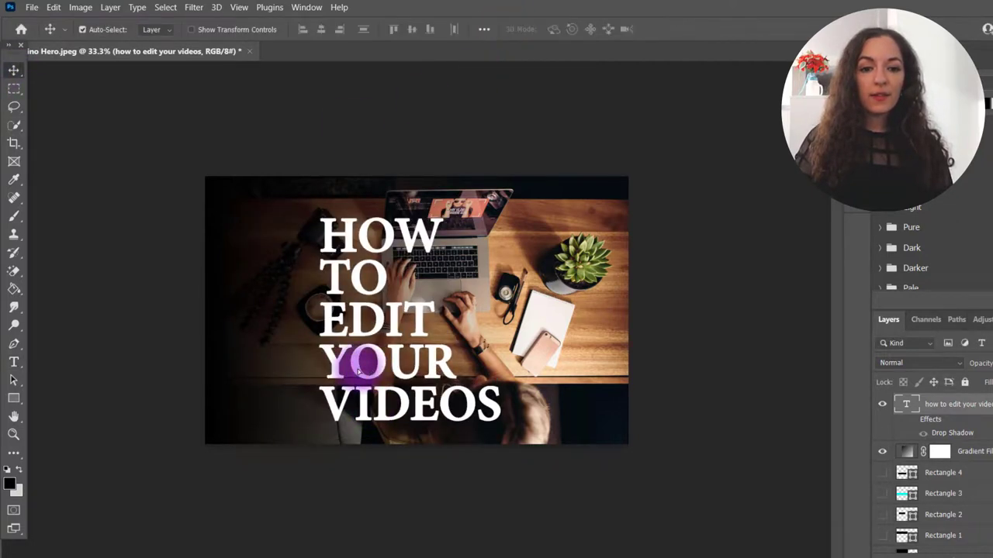
{"action": "left_click_drag", "start_coordinate": [360, 375], "coordinate": [289, 373]}
- Zoom out and make the area around the canvas light gray
{"action": "key", "text": "ctrl+minus"}
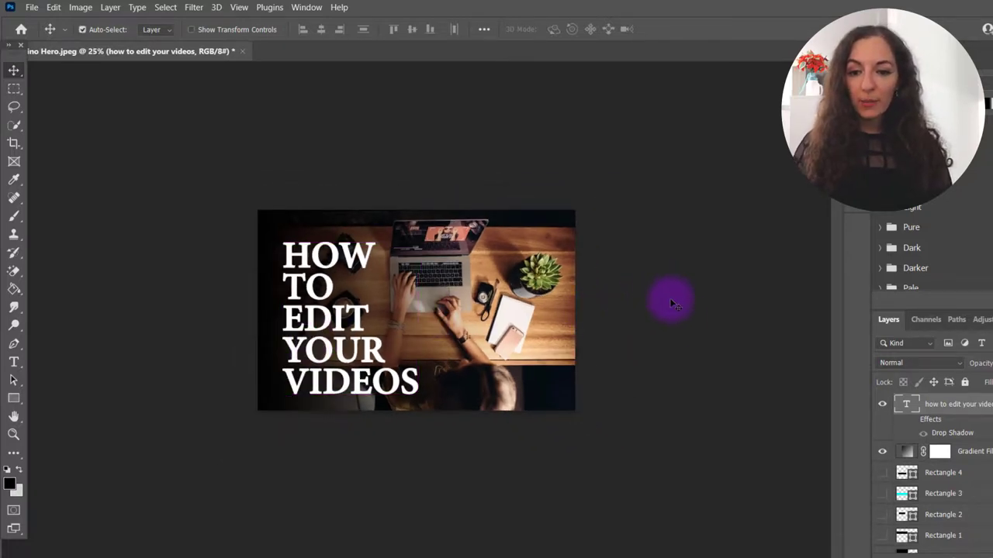
{"action": "right_click", "coordinate": [697, 331]}
{"action": "left_click", "coordinate": [729, 385]}
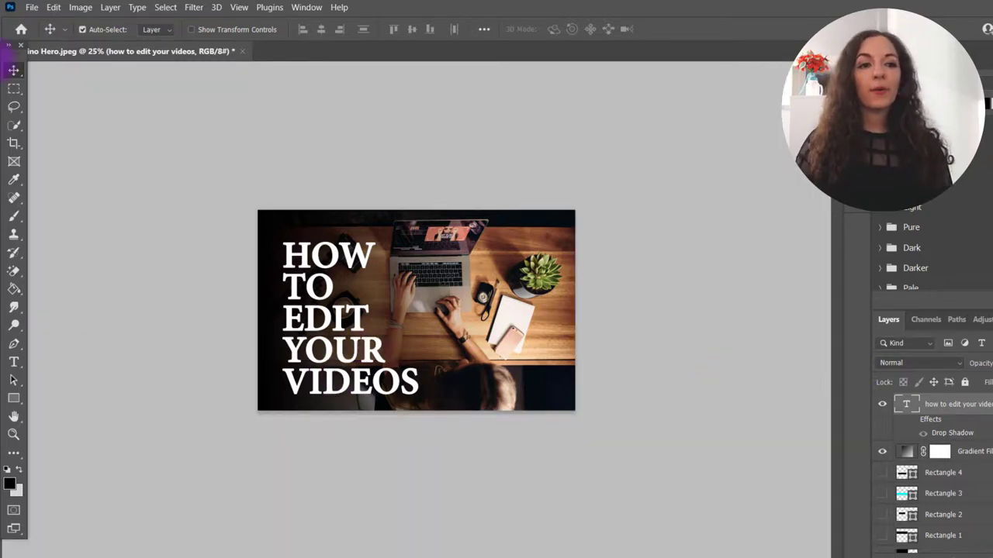
- Nudge the headline slightly left and up, then reopen the gradient fill's Gradient Editor
{"action": "left_click_drag", "start_coordinate": [332, 349], "coordinate": [328, 348]}
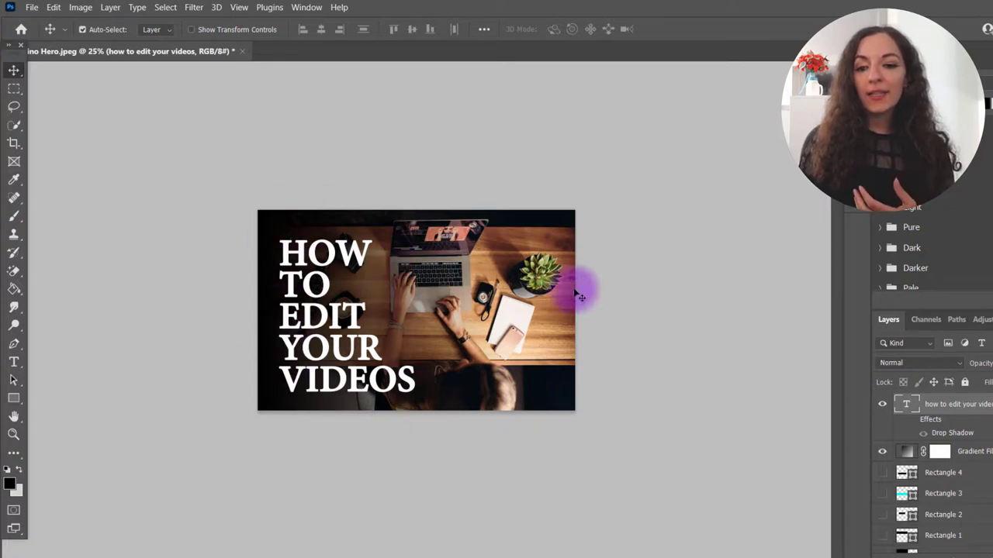
{"action": "double_click", "coordinate": [906, 452]}
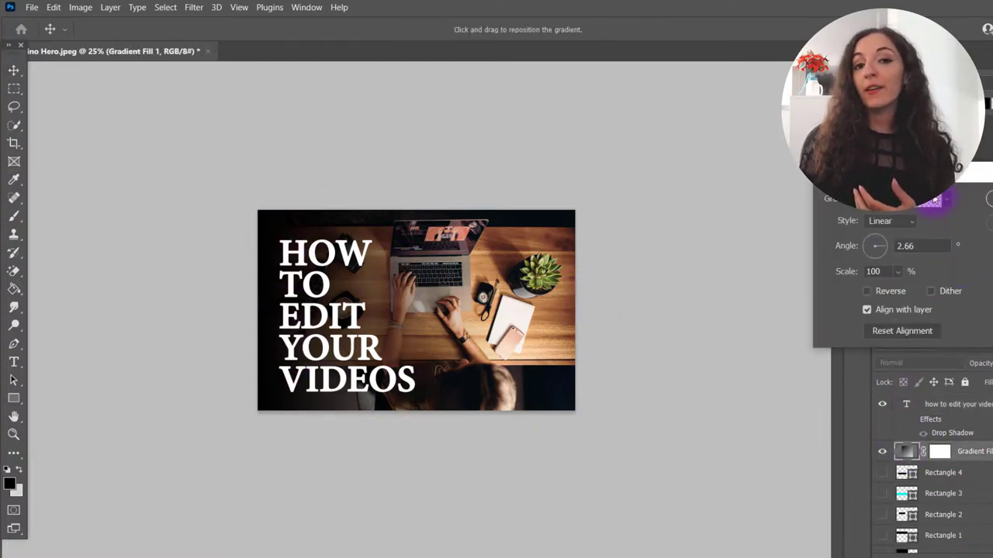
{"action": "left_click", "coordinate": [934, 200]}
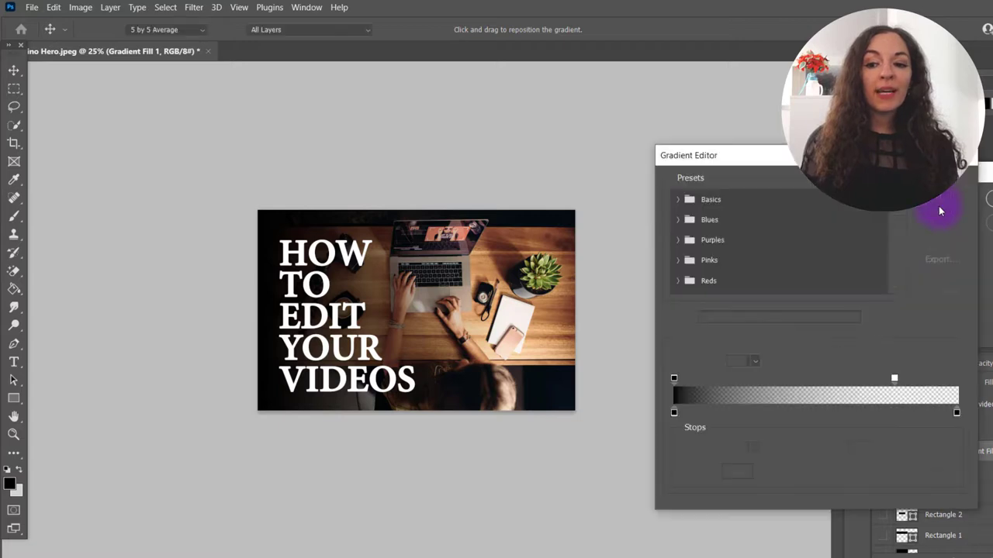